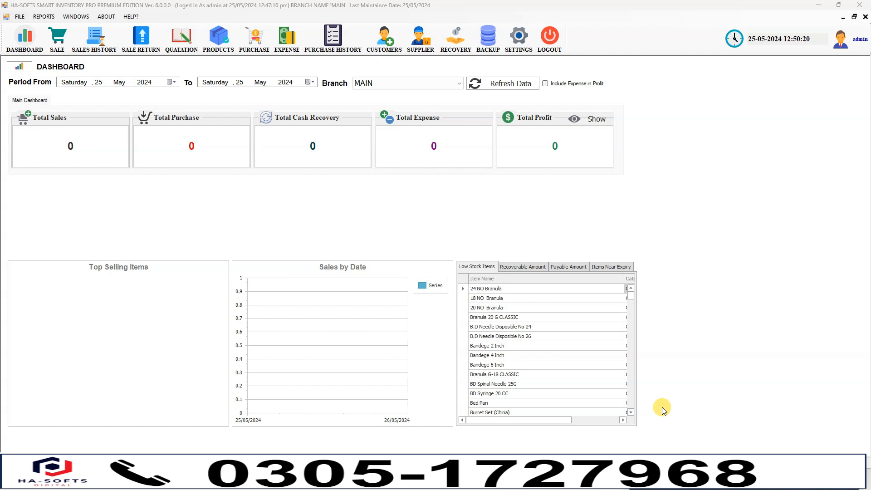
Step: Open the purchase order generation screen and keep the reorder type set to Filter
{"action": "left_click", "coordinate": [19, 19]}
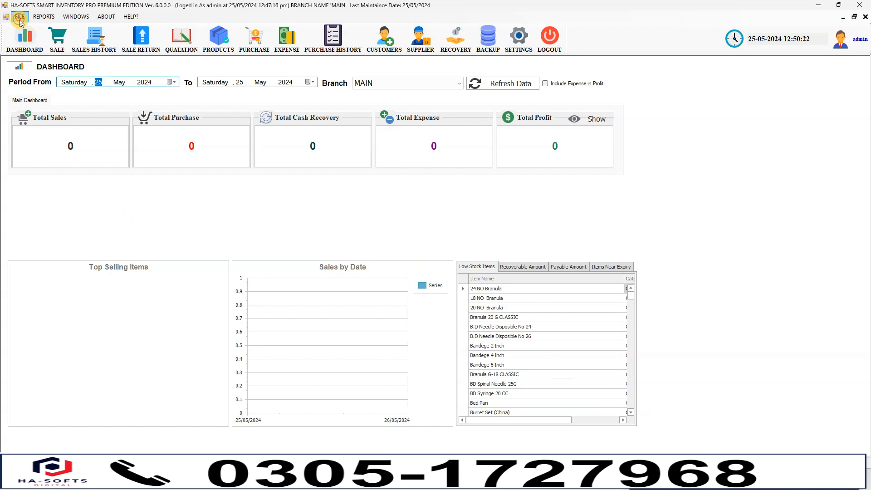
{"action": "mouse_move", "coordinate": [48, 60]}
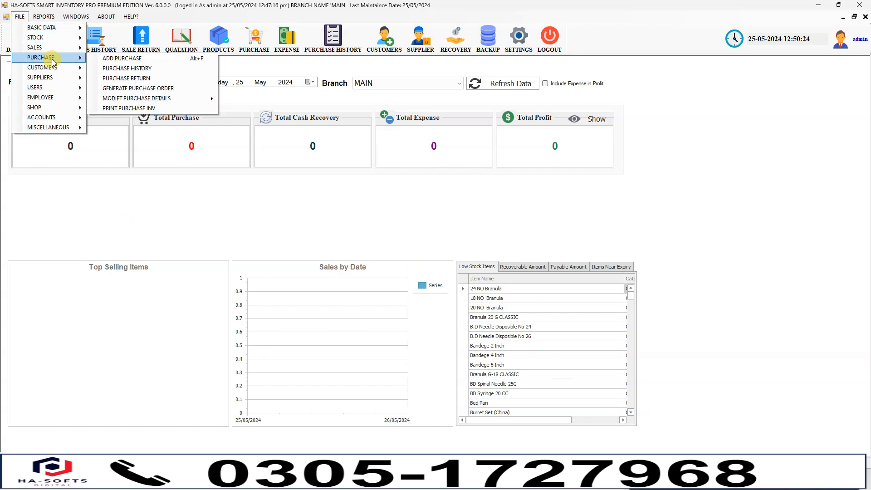
{"action": "left_click", "coordinate": [132, 88]}
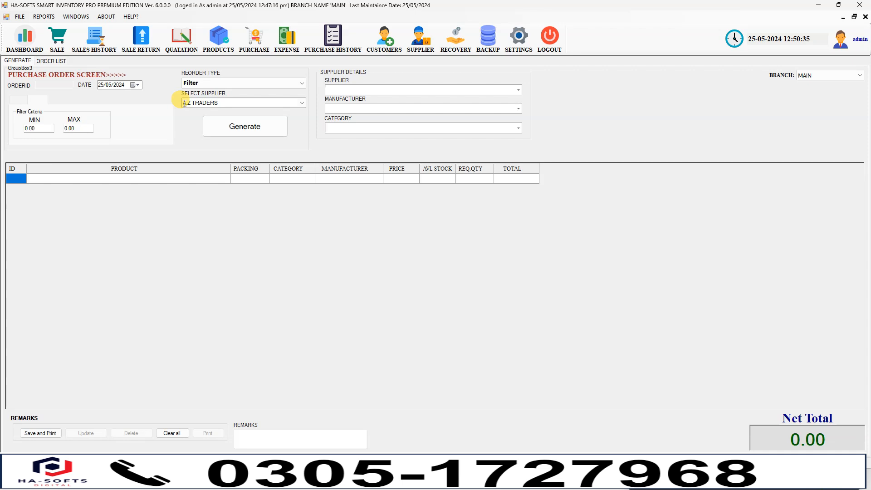
{"action": "left_click", "coordinate": [202, 83]}
{"action": "left_click", "coordinate": [203, 84]}
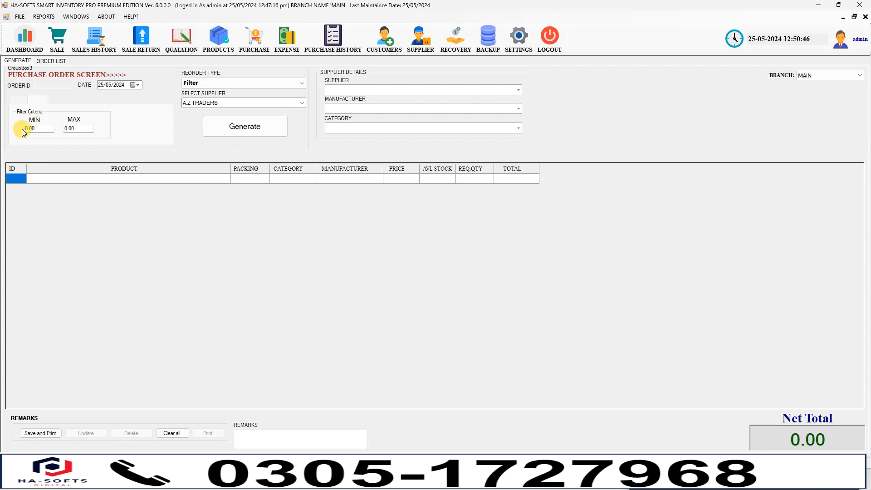
Step: Set the maximum in the purchase order's filter criteria to 5
{"action": "left_click_drag", "start_coordinate": [43, 129], "coordinate": [18, 129]}
{"action": "left_click_drag", "start_coordinate": [80, 128], "coordinate": [36, 129]}
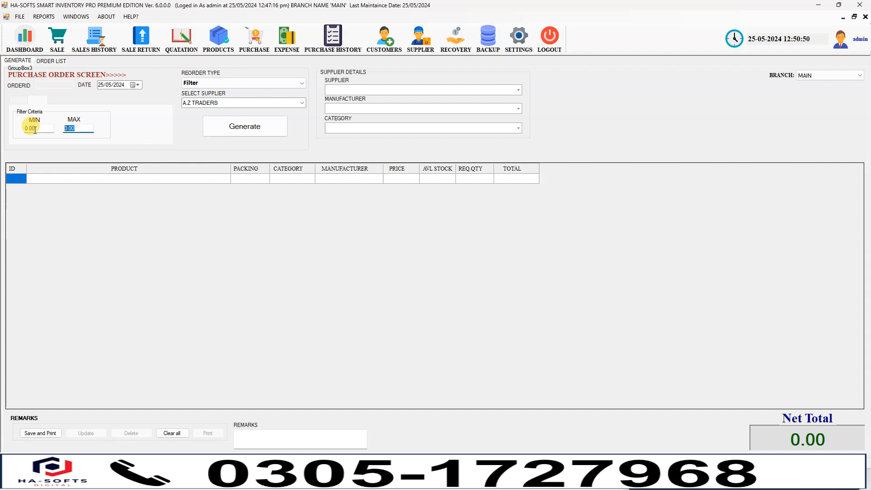
{"action": "left_click", "coordinate": [47, 130]}
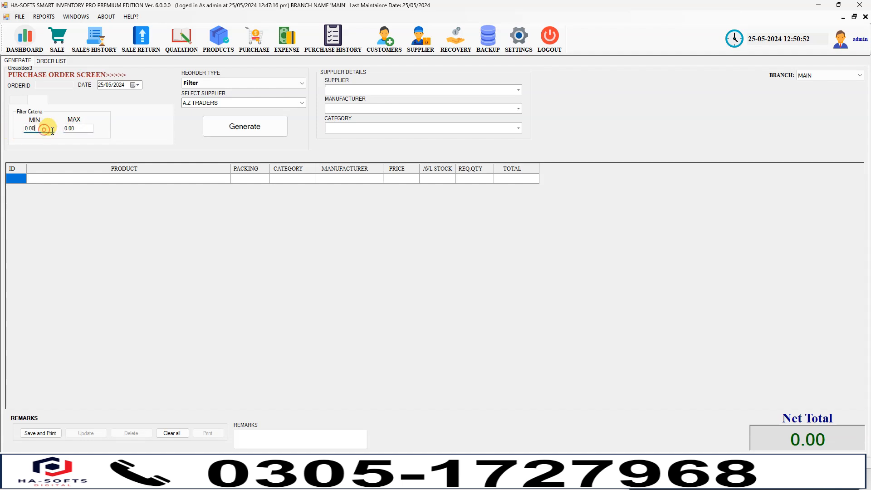
{"action": "double_click", "coordinate": [79, 130]}
{"action": "type", "text": "5"}
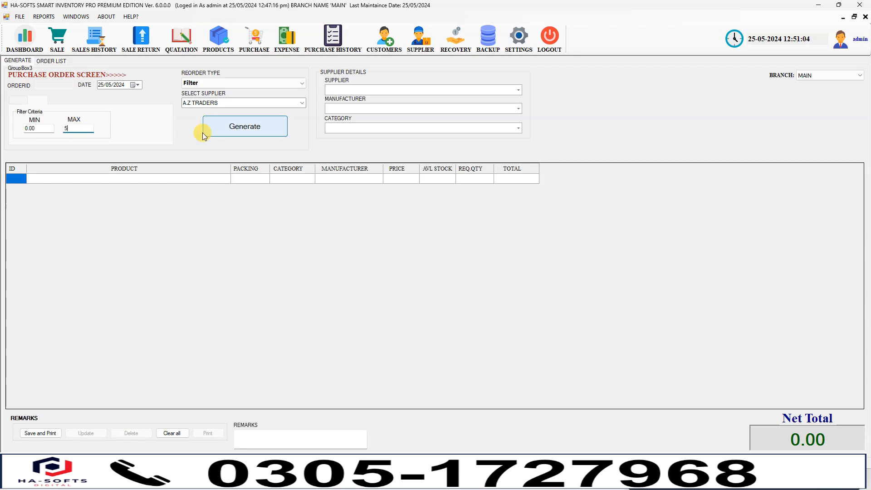
Step: Try to generate the order with only the minimum and maximum criteria, and check the list of available suppliers
{"action": "left_click", "coordinate": [259, 125]}
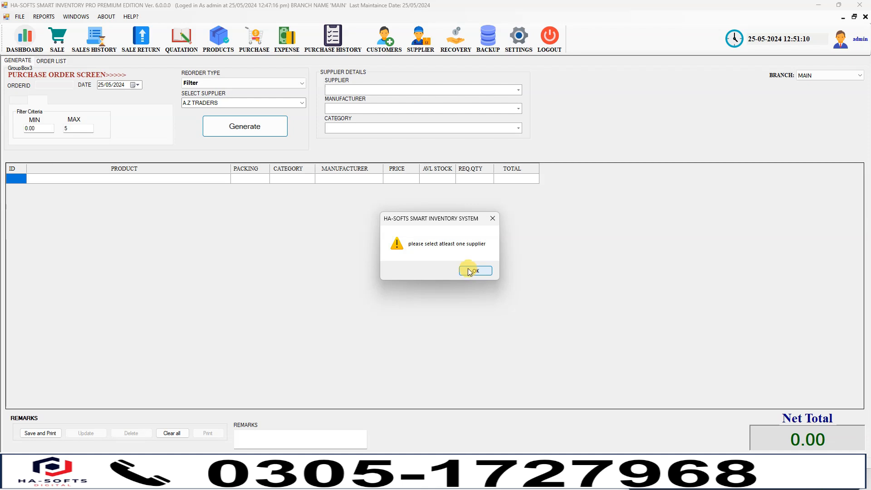
{"action": "left_click_drag", "start_coordinate": [448, 224], "coordinate": [409, 189]}
{"action": "left_click", "coordinate": [438, 236]}
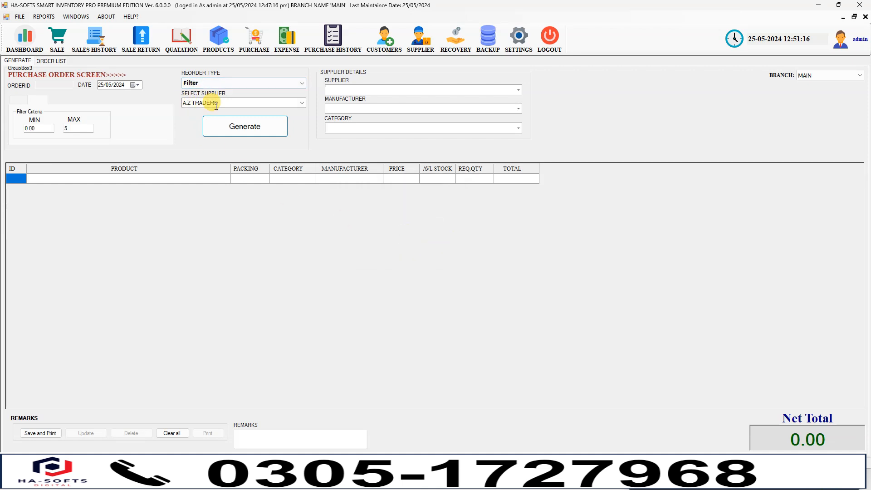
{"action": "left_click", "coordinate": [303, 105]}
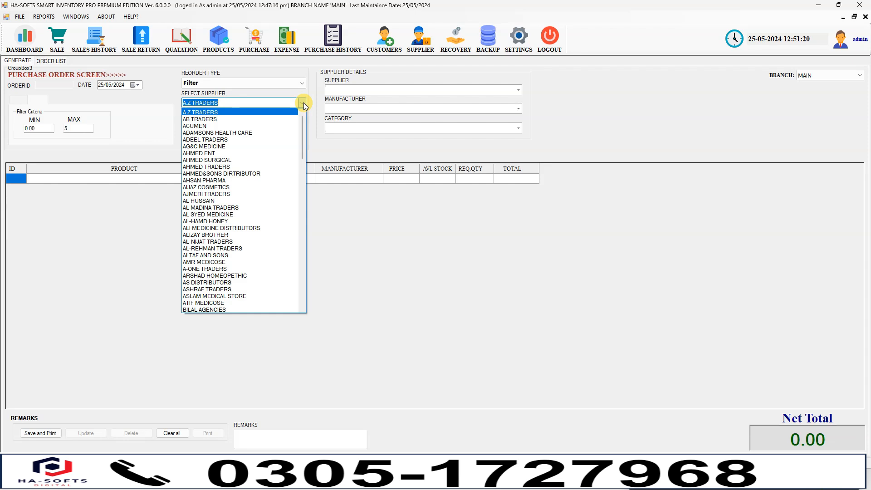
{"action": "left_click", "coordinate": [303, 103]}
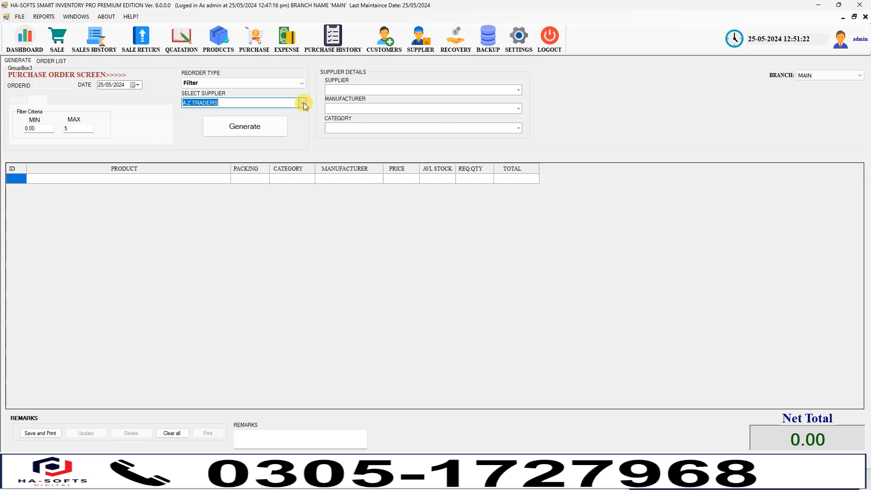
Step: Include the suppliers A.Z TRADERS, AB TRADERS and ADEEL TRADERS in the supplier details
{"action": "left_click", "coordinate": [360, 89]}
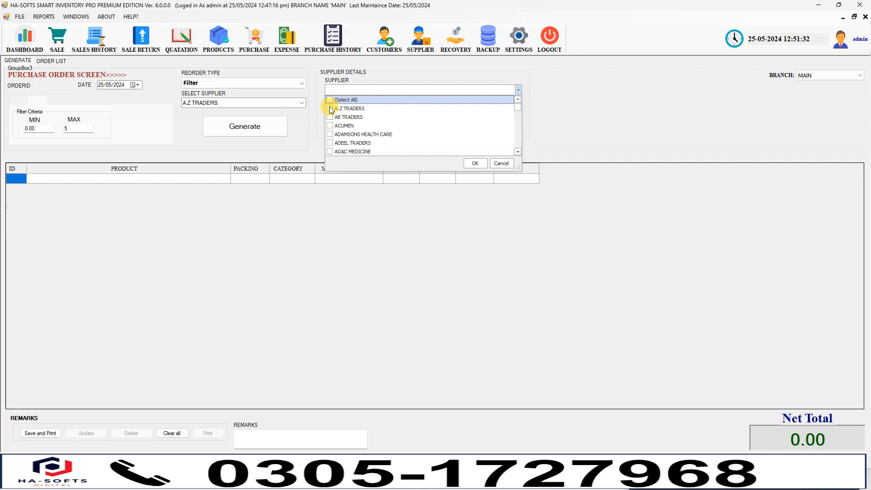
{"action": "left_click", "coordinate": [330, 100]}
{"action": "left_click", "coordinate": [330, 100]}
{"action": "left_click", "coordinate": [329, 107]}
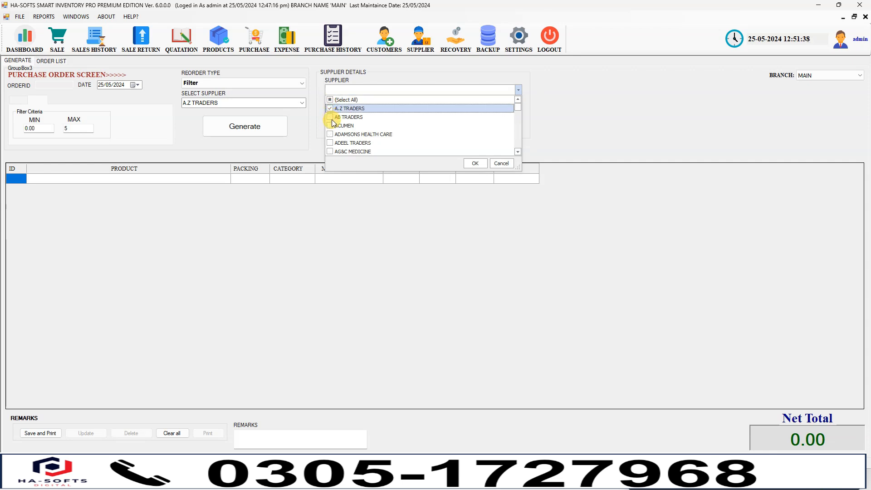
{"action": "left_click", "coordinate": [331, 117]}
{"action": "left_click", "coordinate": [330, 143]}
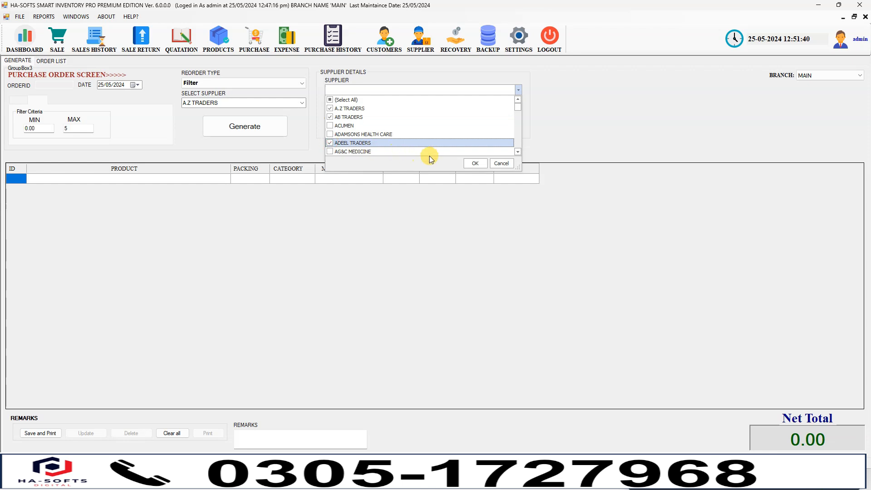
{"action": "left_click", "coordinate": [474, 163]}
Step: Include the manufacturers Maxitech Pharma Pvt Ltd, Sarwana & Sohzsihm, Proctor & Gamble Pakistan (Pvt) Ltd. and Glaxo Smith Kline Pakistan Ltd
{"action": "left_click", "coordinate": [364, 109]}
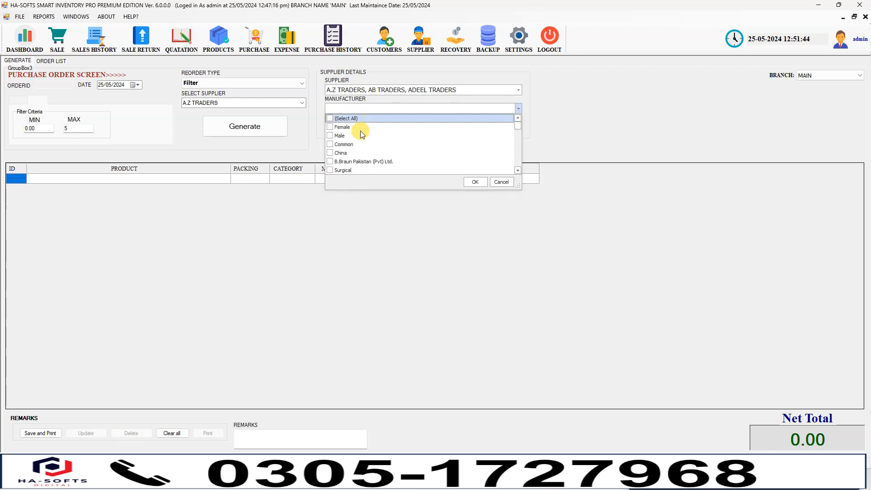
{"action": "scroll", "coordinate": [361, 157], "scroll_direction": "down", "scroll_amount": 3}
{"action": "scroll", "coordinate": [355, 154], "scroll_direction": "down", "scroll_amount": 3}
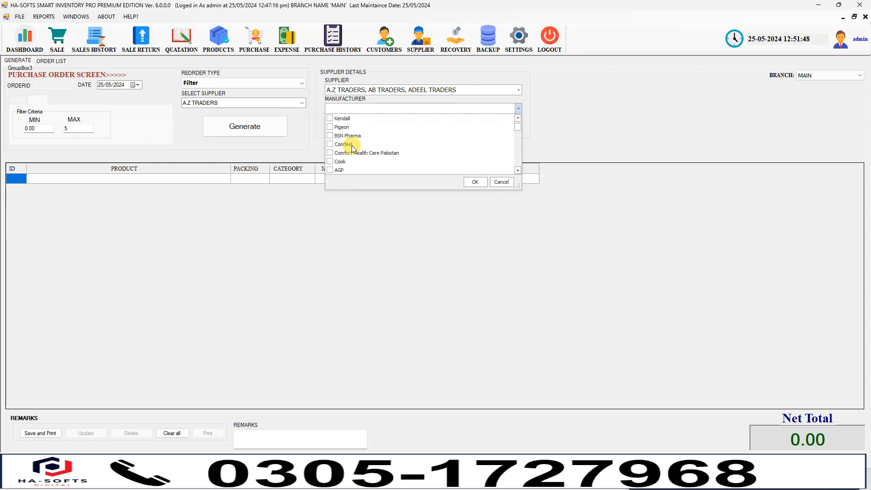
{"action": "left_click", "coordinate": [349, 110]}
{"action": "left_click", "coordinate": [348, 111]}
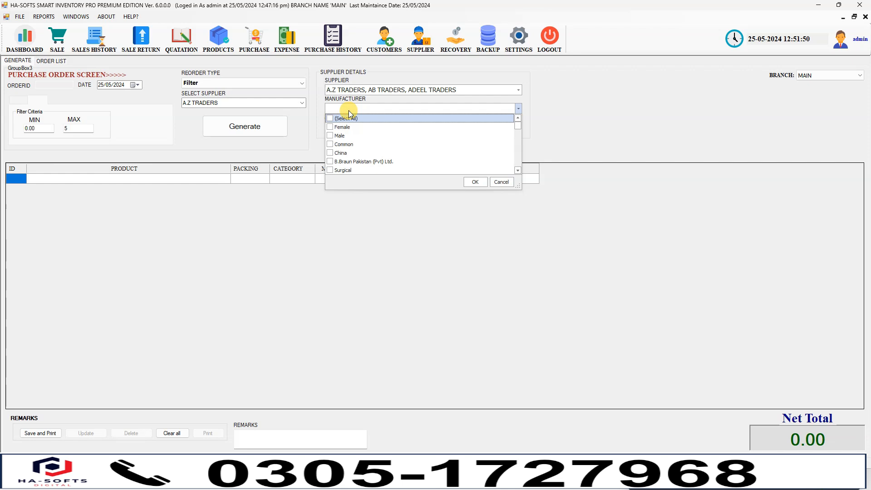
{"action": "key", "text": "g"}
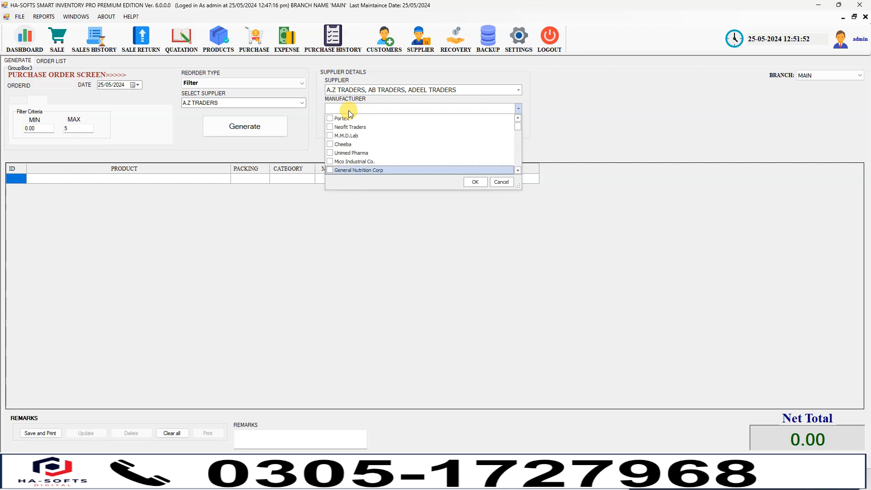
{"action": "key", "text": "g"}
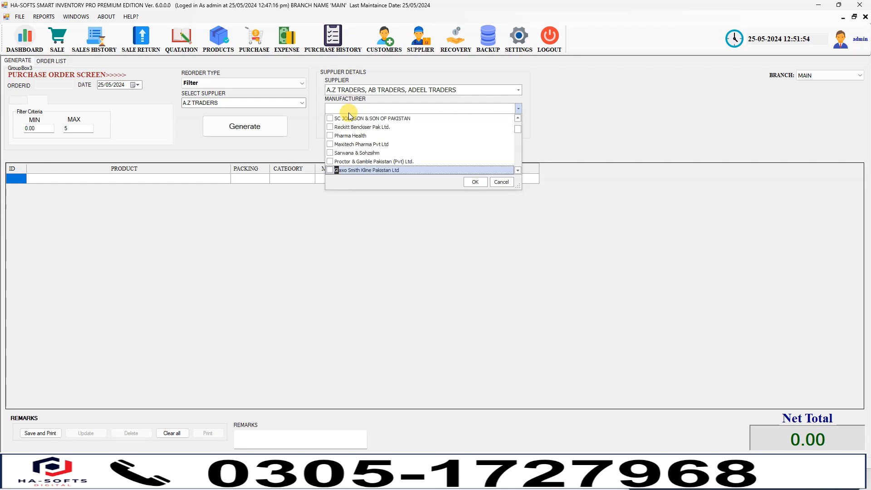
{"action": "left_click", "coordinate": [330, 170]}
{"action": "left_click", "coordinate": [330, 161]}
{"action": "left_click", "coordinate": [329, 144]}
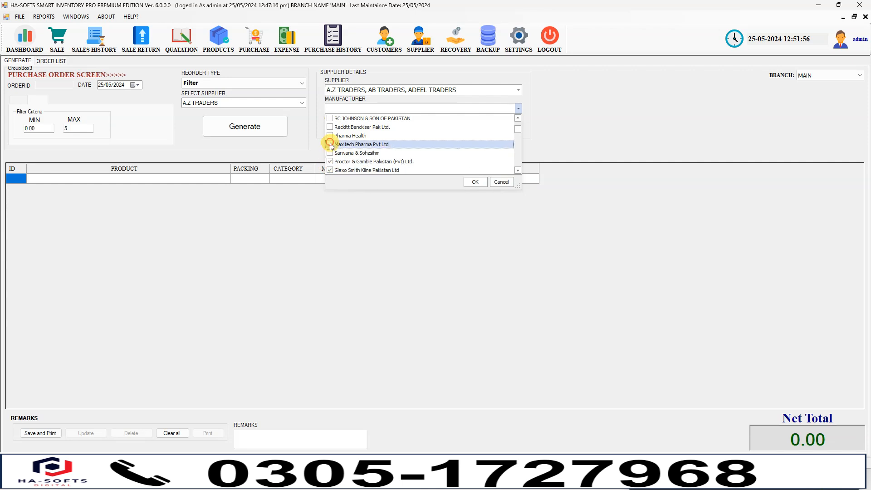
{"action": "left_click", "coordinate": [330, 153]}
{"action": "left_click", "coordinate": [475, 182]}
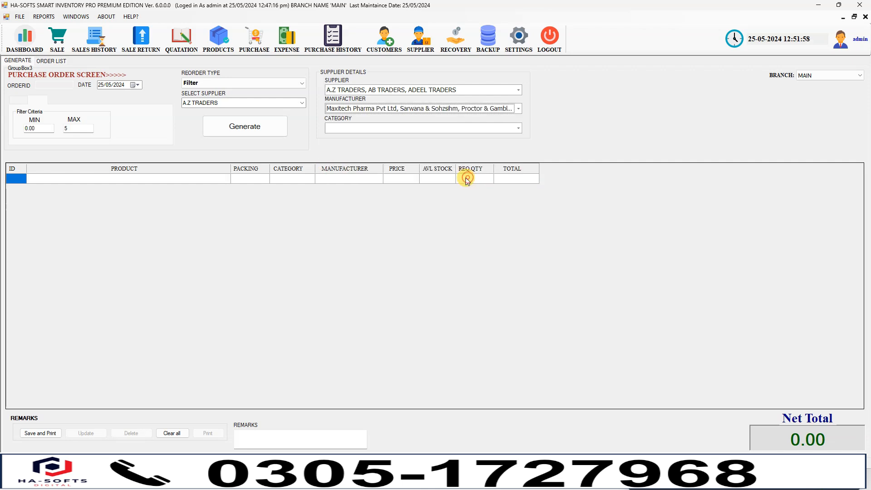
Step: Include all product categories and generate the purchase order with the chosen filters
{"action": "left_click", "coordinate": [357, 128]}
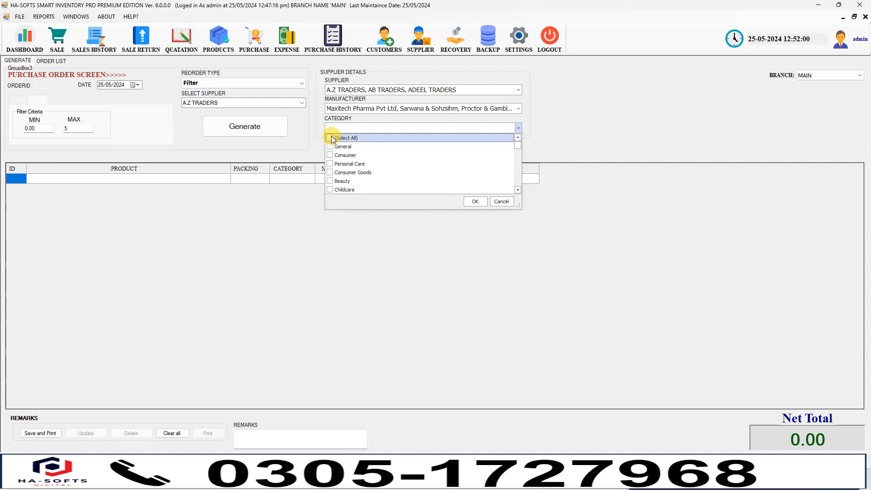
{"action": "scroll", "coordinate": [356, 189], "scroll_direction": "down", "scroll_amount": 5}
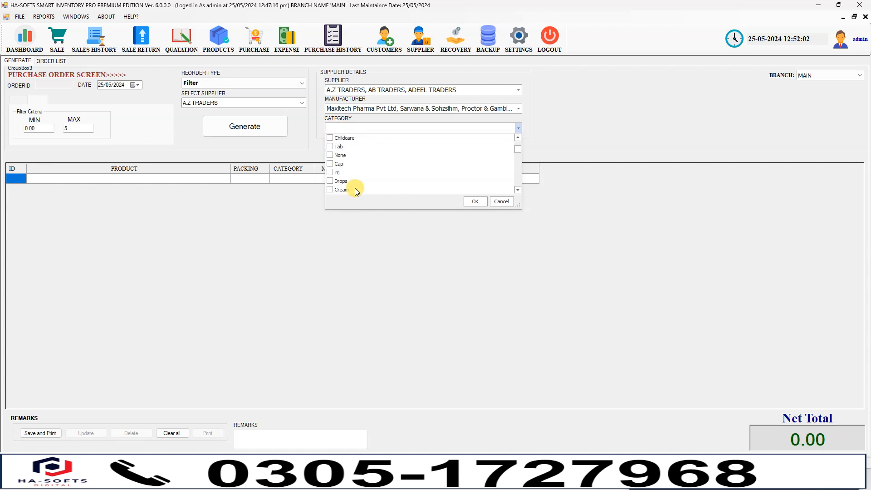
{"action": "scroll", "coordinate": [362, 179], "scroll_direction": "up", "scroll_amount": 5}
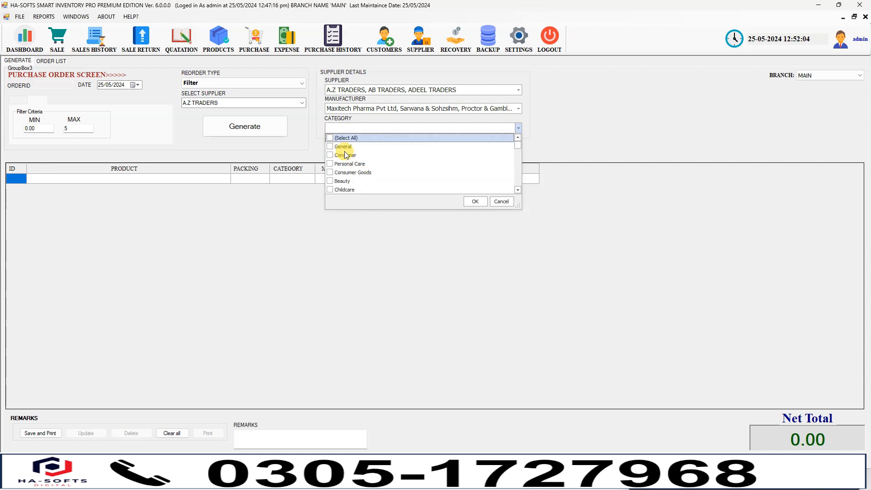
{"action": "left_click", "coordinate": [332, 138]}
{"action": "left_click", "coordinate": [474, 201]}
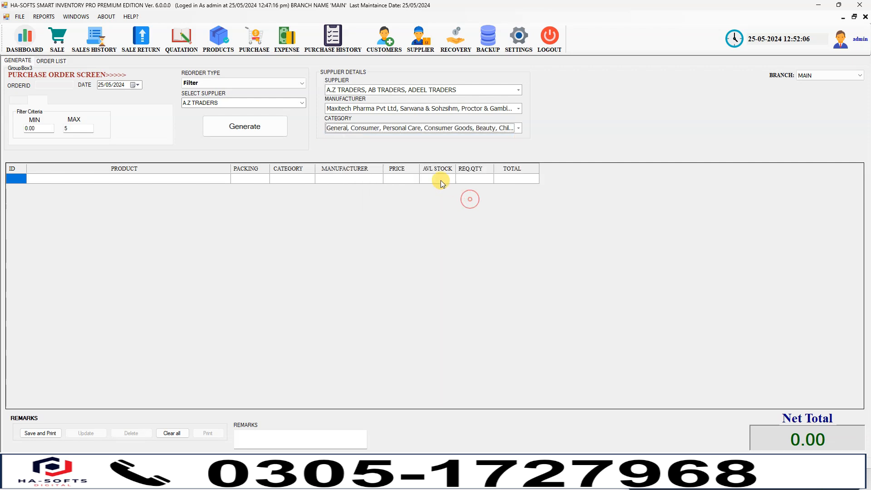
{"action": "left_click", "coordinate": [260, 126]}
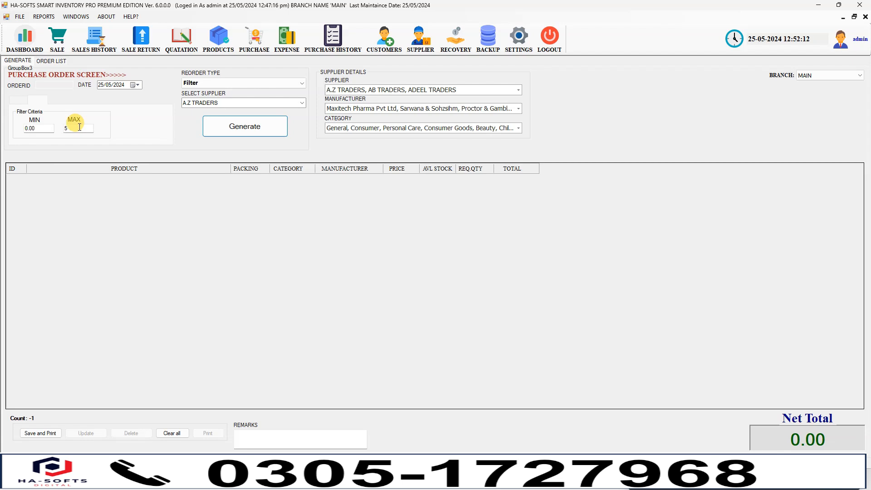
{"action": "left_click", "coordinate": [366, 91]}
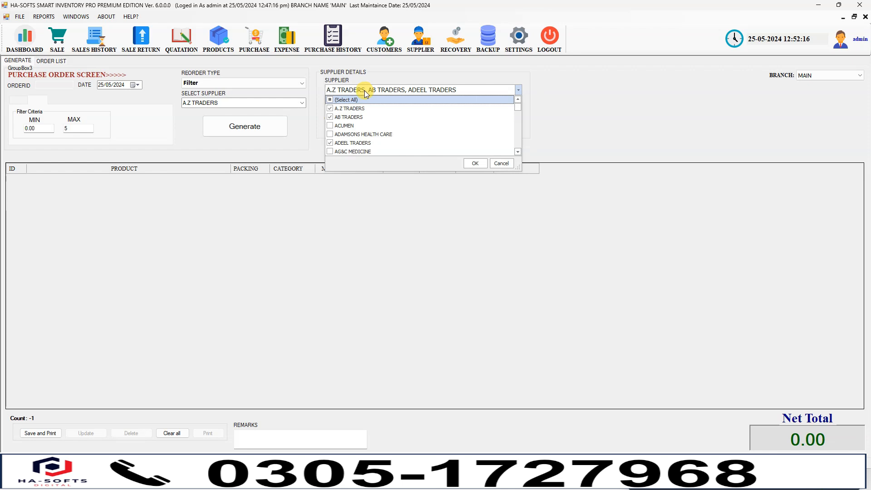
{"action": "left_click", "coordinate": [364, 90]}
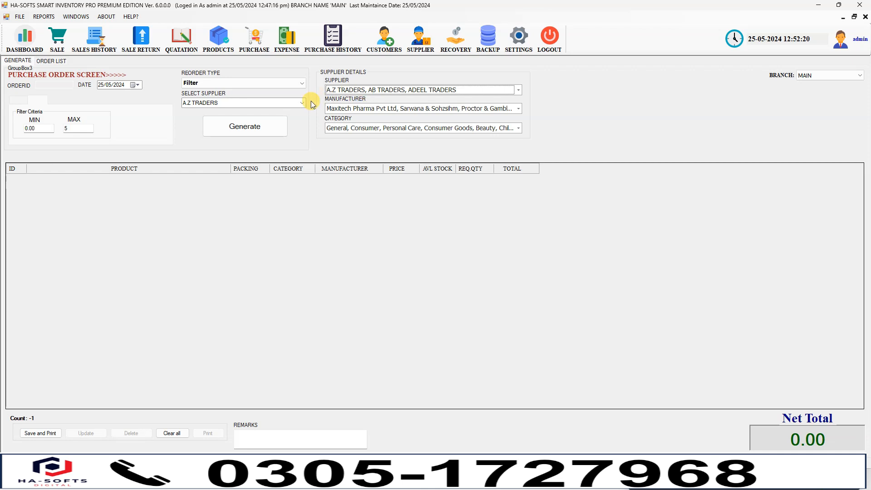
{"action": "left_click", "coordinate": [32, 128]}
{"action": "left_click_drag", "start_coordinate": [32, 129], "coordinate": [15, 130]}
{"action": "left_click_drag", "start_coordinate": [74, 129], "coordinate": [41, 131]}
{"action": "left_click", "coordinate": [68, 129]}
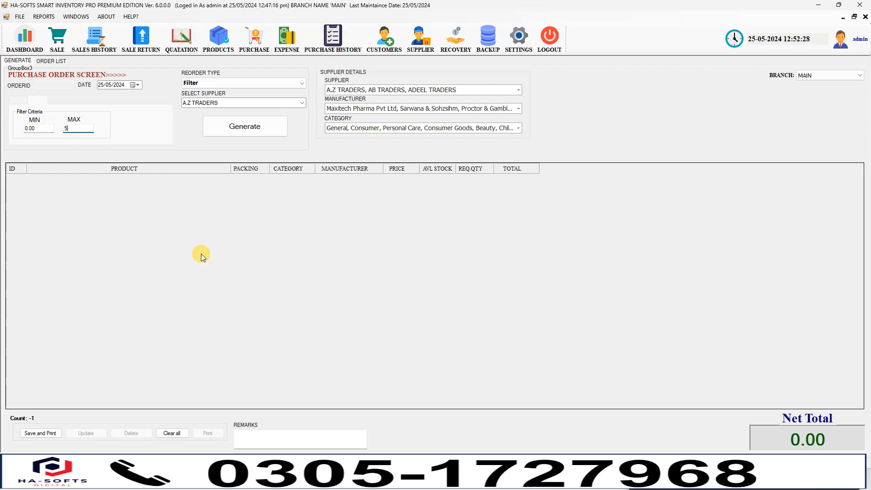
Step: Clear the purchase order grid and set the reorder type to Reorder Level
{"action": "left_click", "coordinate": [166, 434]}
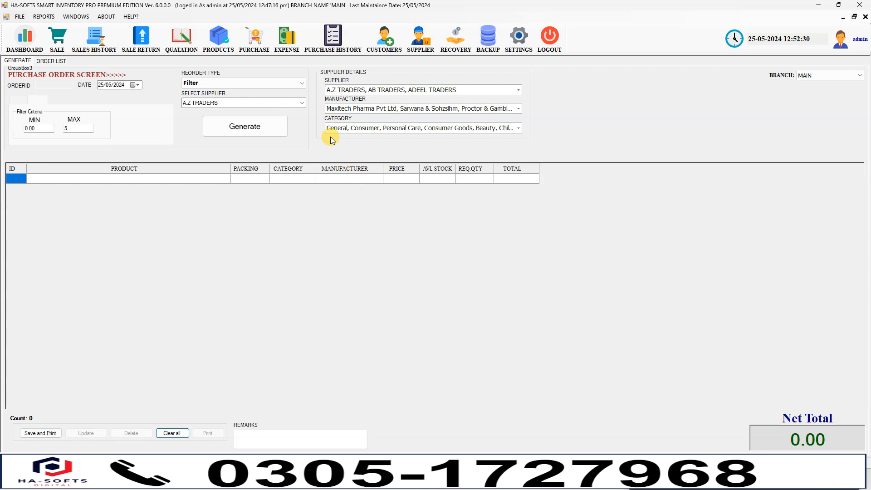
{"action": "left_click", "coordinate": [199, 83]}
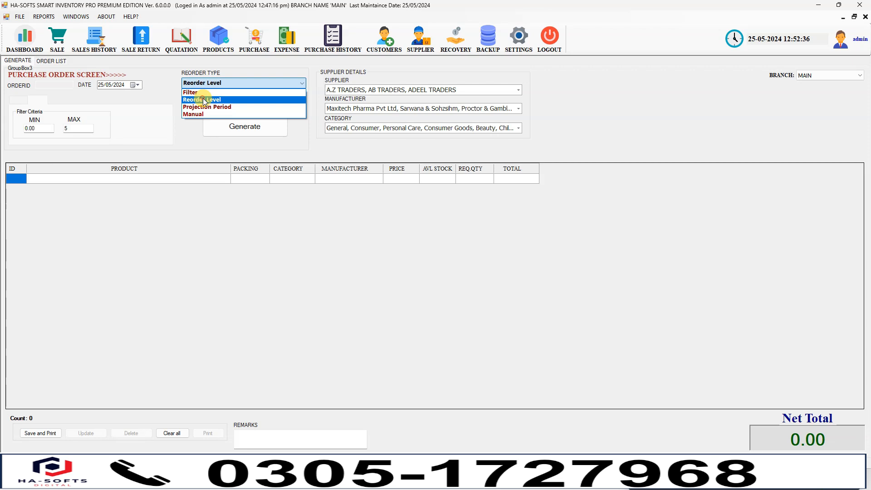
{"action": "left_click", "coordinate": [205, 100]}
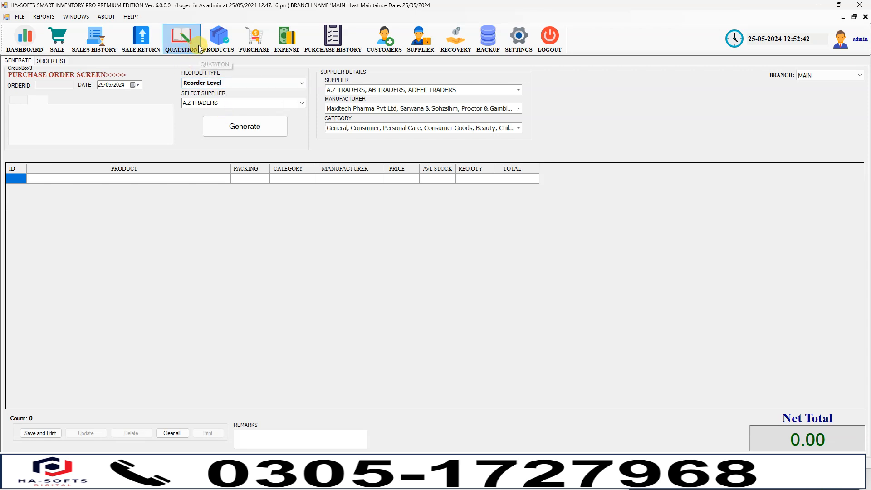
Step: Search the product list for "head" and open Head & Shoulder Classic Clean 1000ML for editing
{"action": "left_click", "coordinate": [213, 34]}
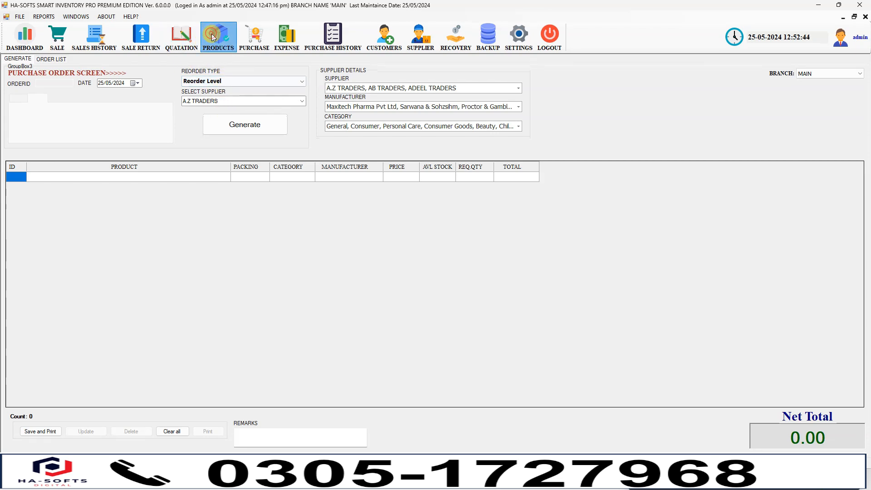
{"action": "left_click", "coordinate": [38, 65]}
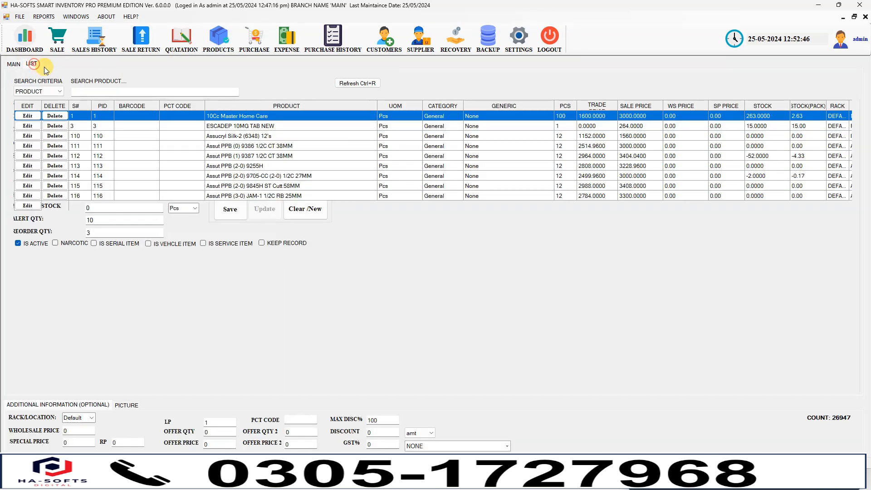
{"action": "left_click", "coordinate": [110, 98]}
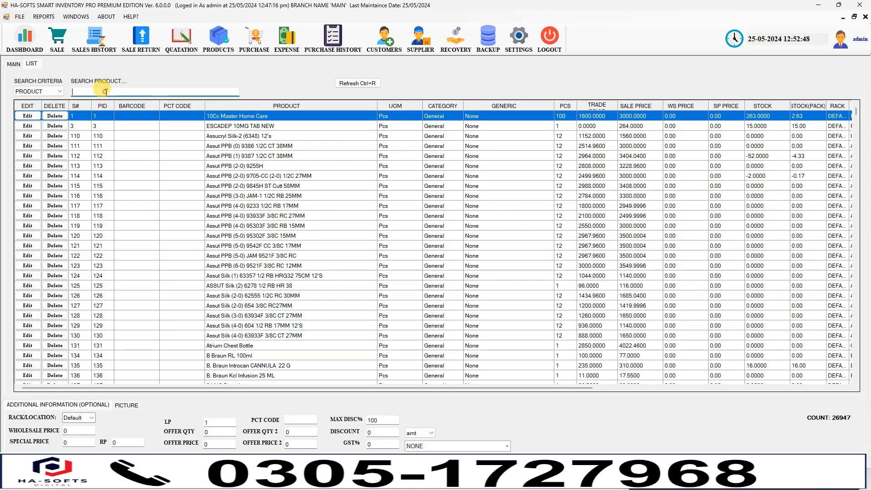
{"action": "type", "text": "head"}
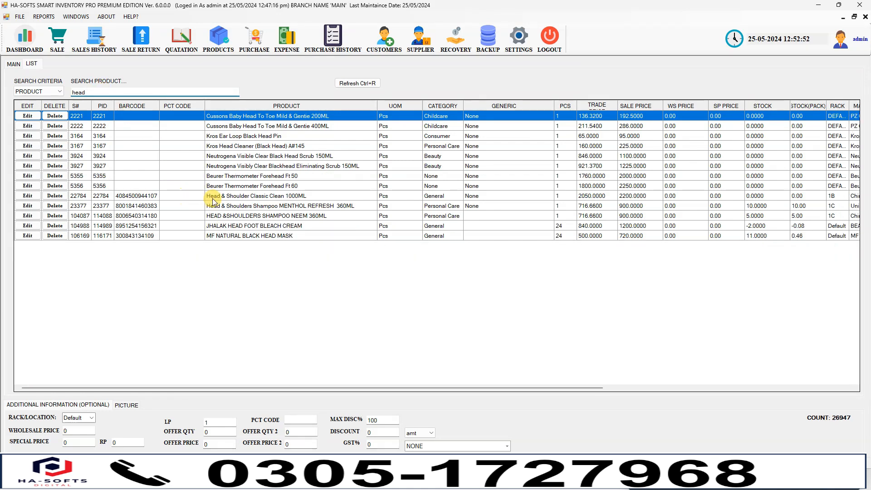
{"action": "left_click", "coordinate": [222, 196]}
{"action": "left_click", "coordinate": [28, 196]}
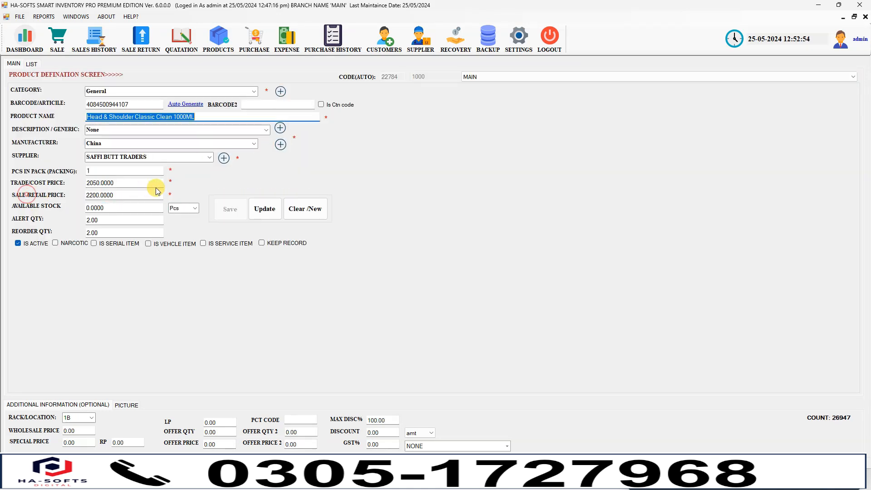
Step: Examine the available stock, alert quantity and reorder quantity of Head & Shoulder Classic Clean 1000ML
{"action": "left_click", "coordinate": [115, 210]}
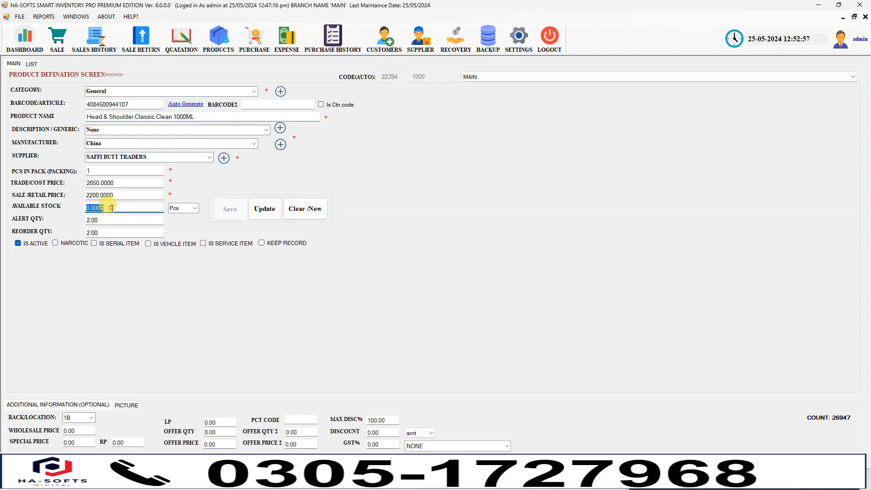
{"action": "left_click", "coordinate": [109, 231]}
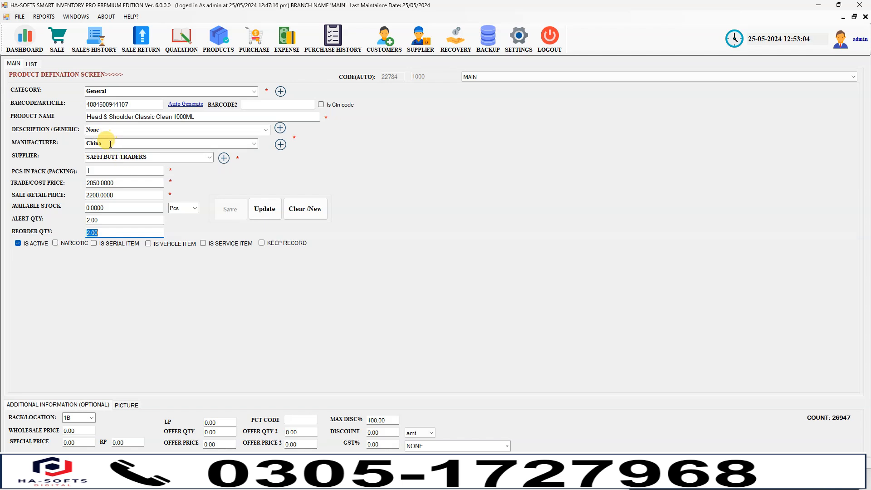
{"action": "left_click", "coordinate": [104, 221]}
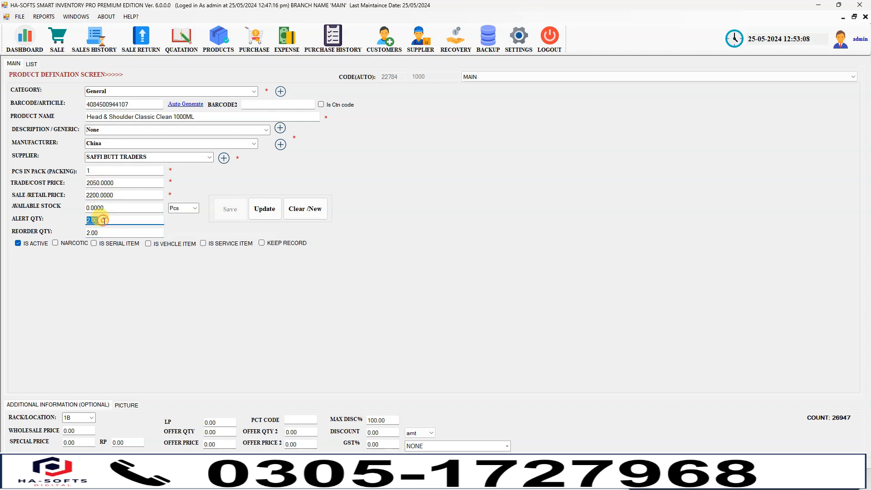
{"action": "left_click", "coordinate": [102, 232]}
{"action": "key", "text": "shift+Tab"}
{"action": "key", "text": "shift+Tab"}
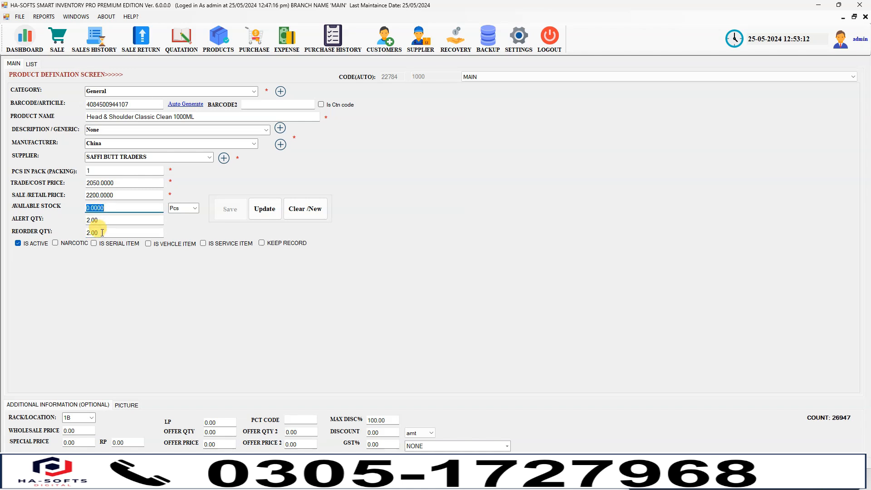
{"action": "left_click", "coordinate": [102, 232]}
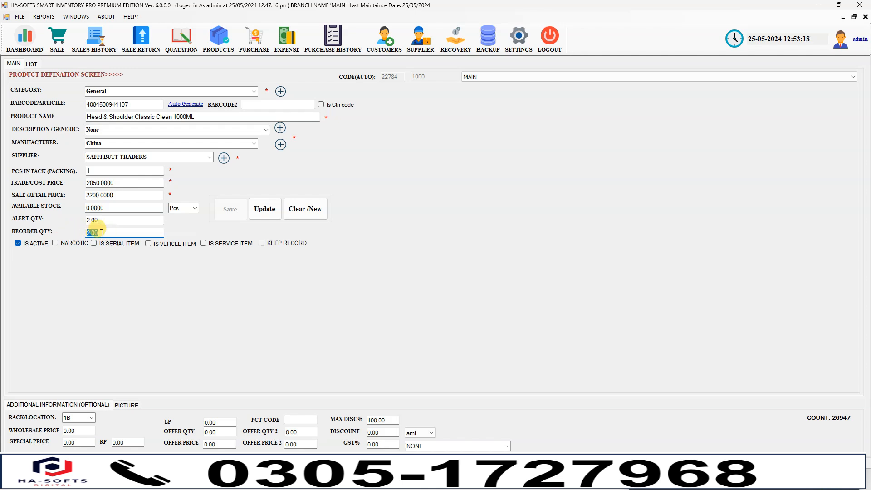
Step: Enter an available stock of 1 for the shampoo and compare it with the reorder quantity, without saving the product
{"action": "double_click", "coordinate": [99, 207]}
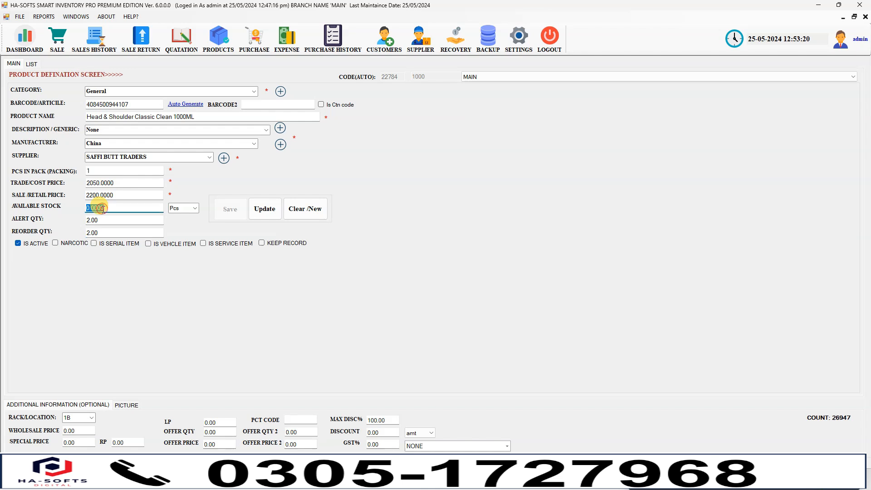
{"action": "type", "text": "1"}
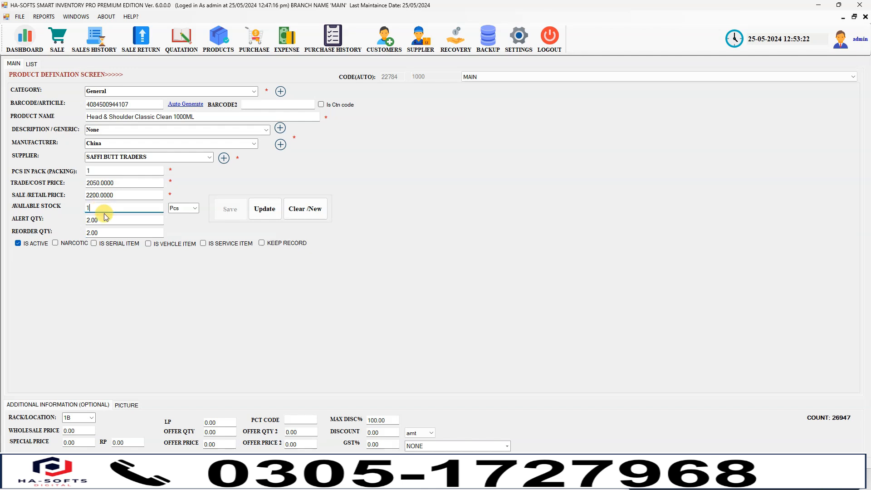
{"action": "left_click", "coordinate": [101, 233]}
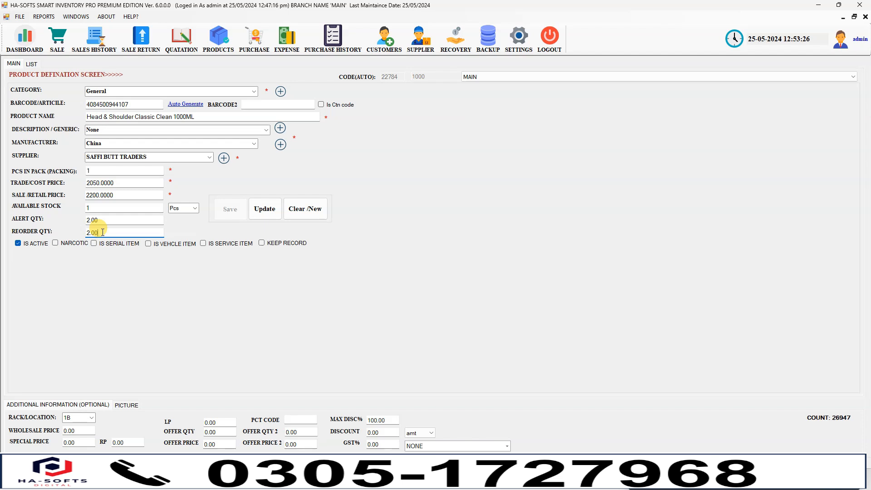
Step: Search the product list for "panad" and open Panadol Extra Tab 100's for editing
{"action": "left_click", "coordinate": [32, 64]}
{"action": "double_click", "coordinate": [96, 89]}
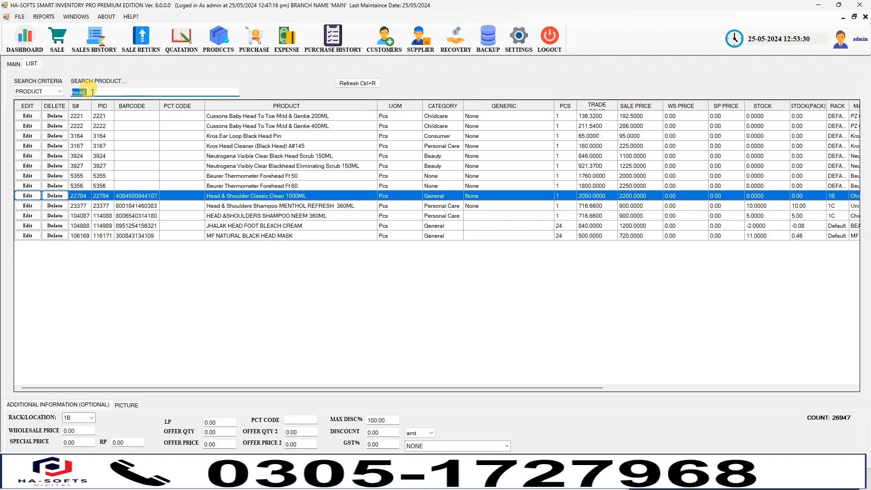
{"action": "type", "text": "panad"}
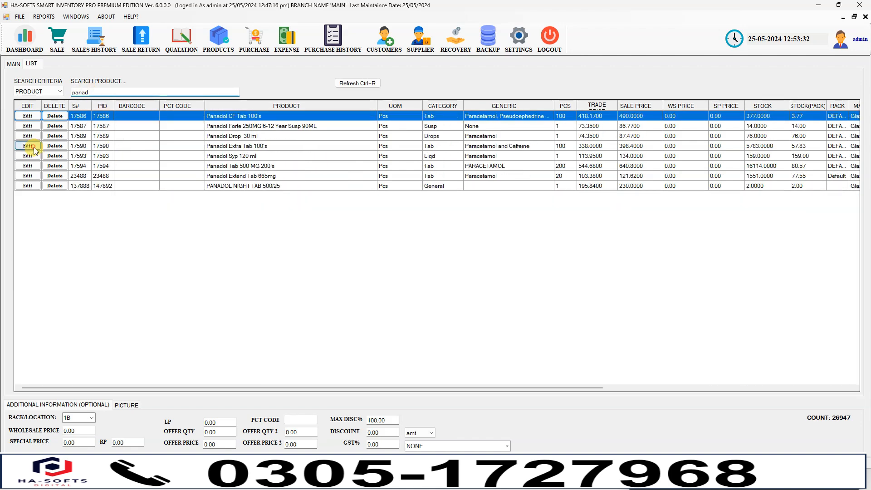
{"action": "left_click", "coordinate": [27, 146]}
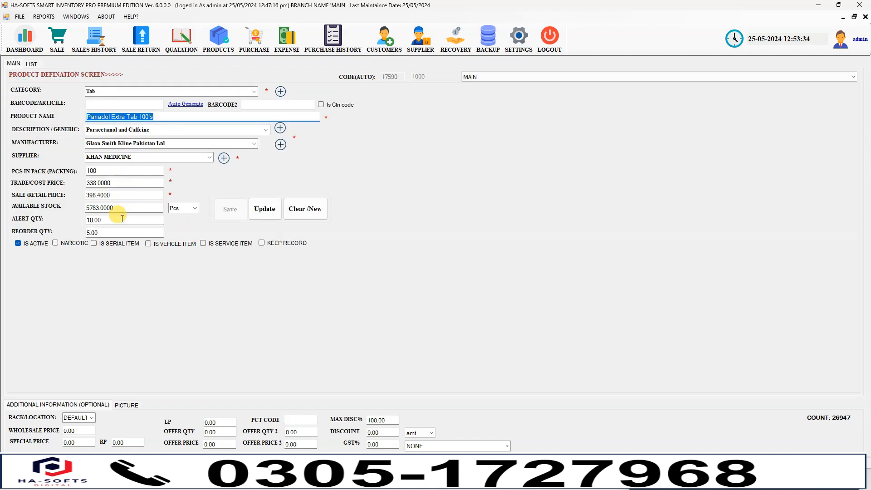
Step: Examine the reorder quantity and alert quantity of Panadol Extra Tab 100's
{"action": "double_click", "coordinate": [101, 232]}
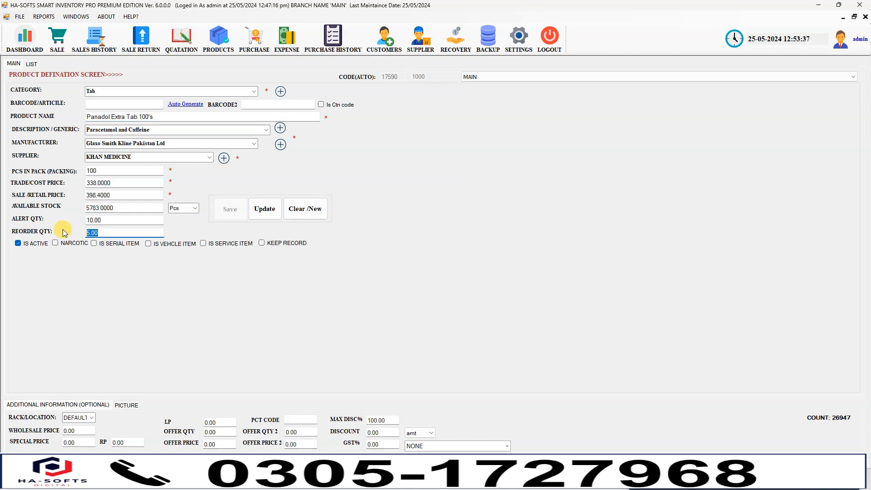
{"action": "left_click", "coordinate": [100, 232]}
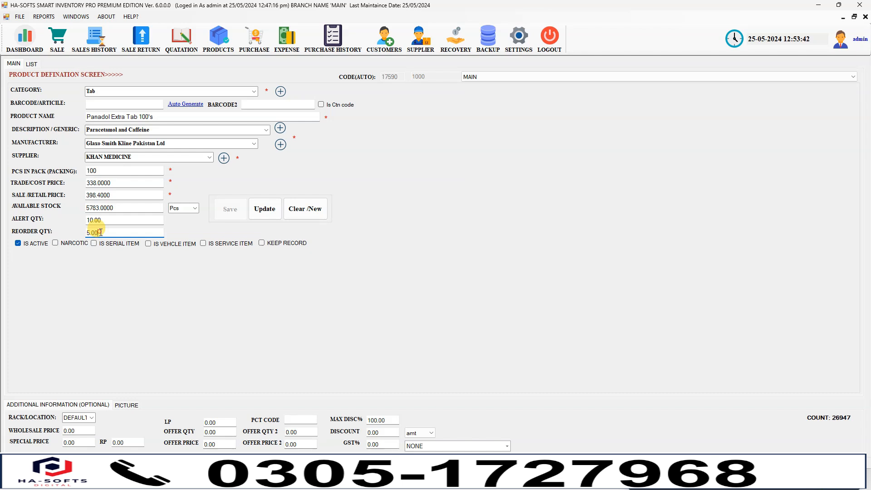
{"action": "left_click", "coordinate": [115, 223]}
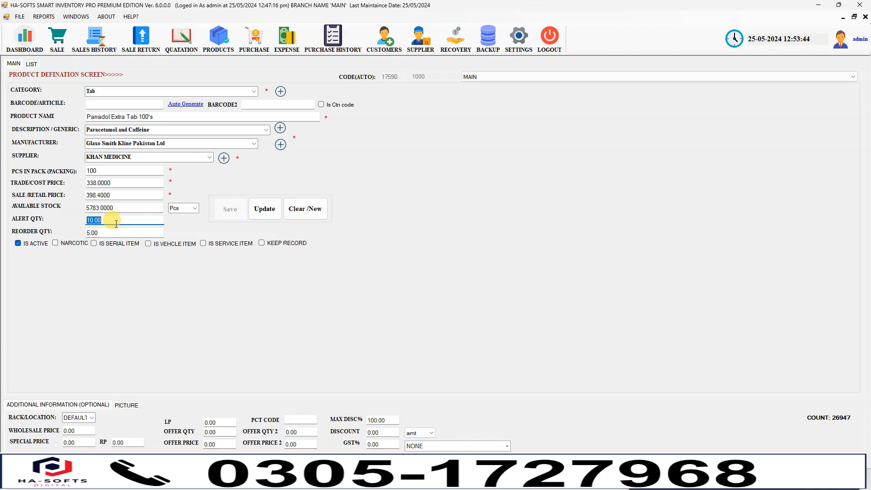
{"action": "left_click", "coordinate": [107, 233]}
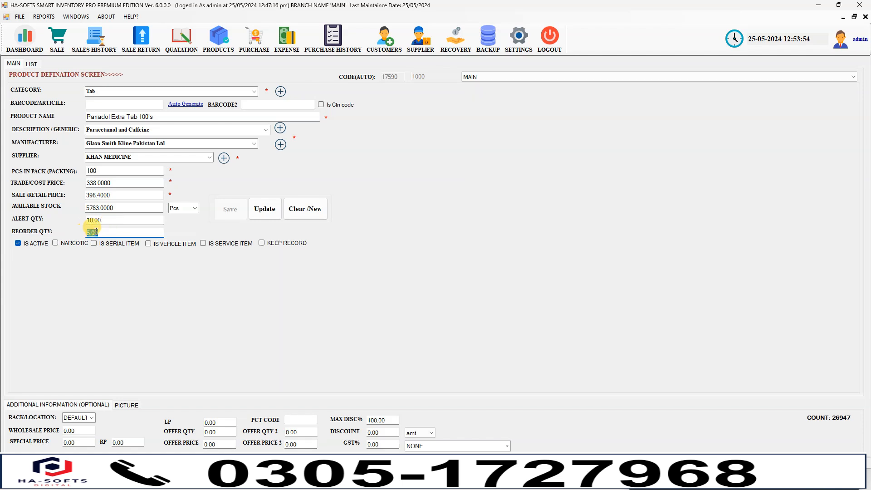
{"action": "double_click", "coordinate": [93, 232]}
{"action": "left_click", "coordinate": [99, 232]}
Step: Search the product list for "john" and open Johnson 24 Hour Moisture Soft Cream 100ML for editing
{"action": "left_click", "coordinate": [32, 63]}
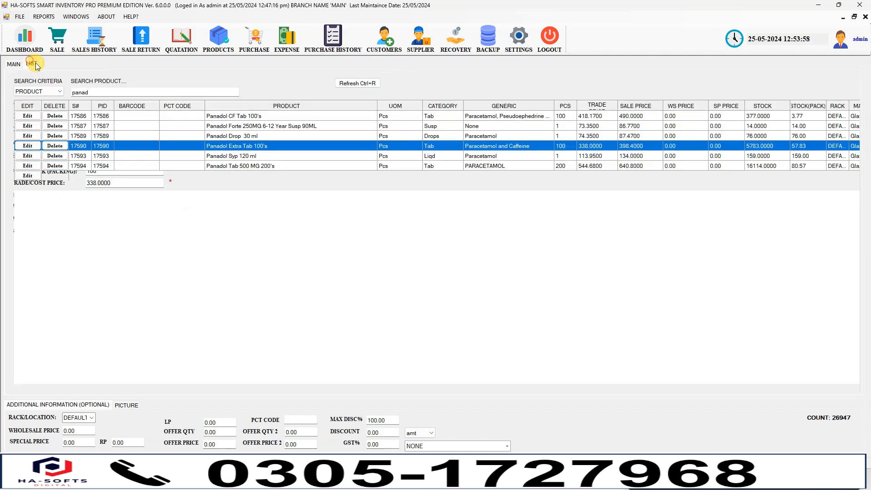
{"action": "double_click", "coordinate": [119, 90]}
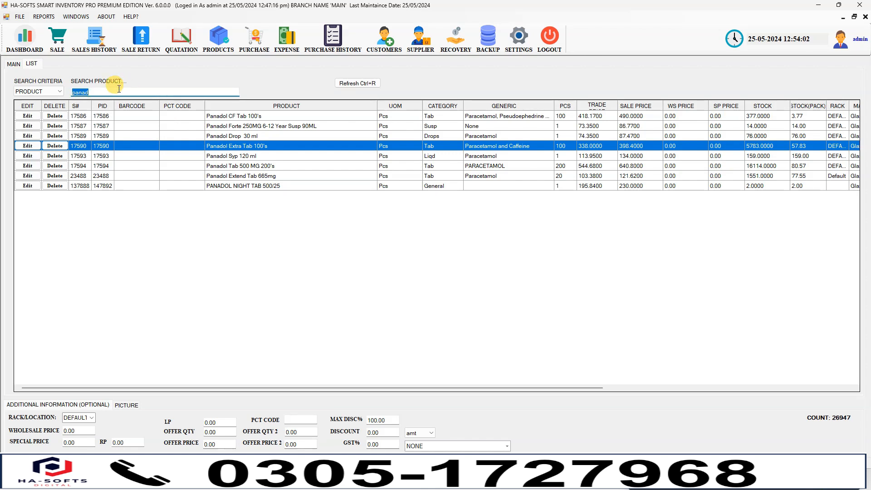
{"action": "type", "text": "g"}
{"action": "key", "text": "BackSpace"}
{"action": "type", "text": "jo"}
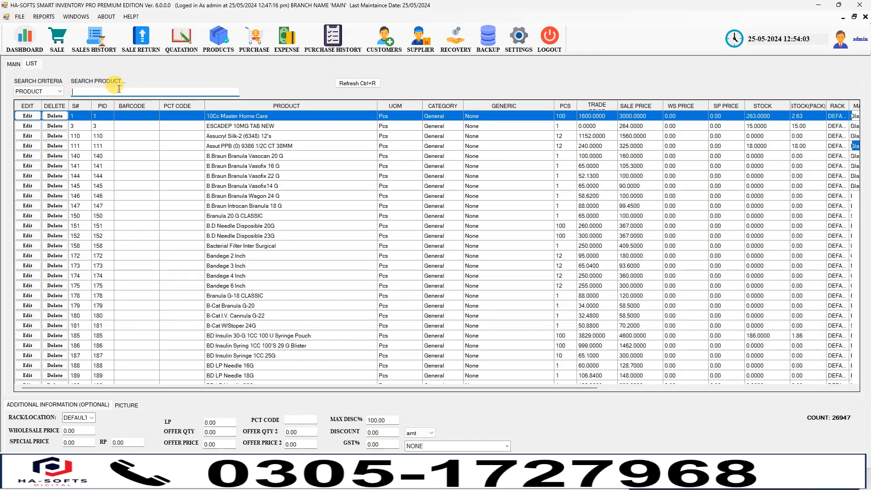
{"action": "type", "text": "hn"}
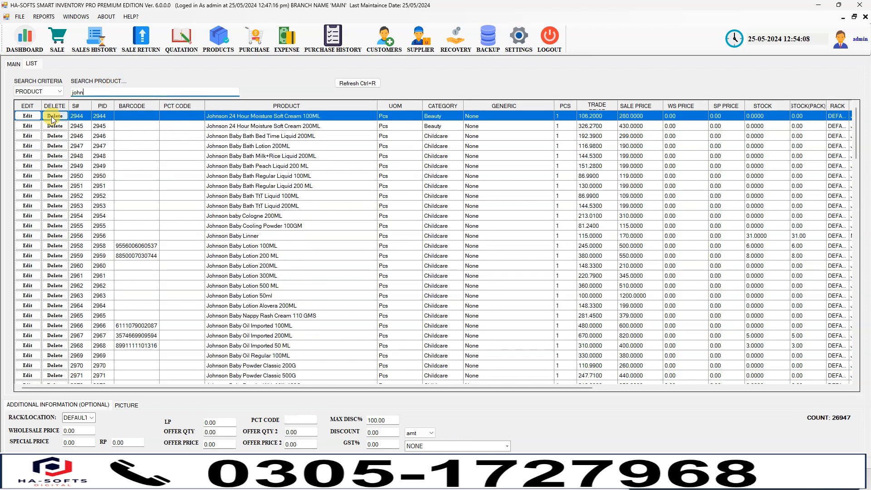
{"action": "left_click", "coordinate": [27, 115]}
Step: Set the Johnson cream's available stock to 5 and compare it with the alert and reorder quantities
{"action": "left_click", "coordinate": [109, 208]}
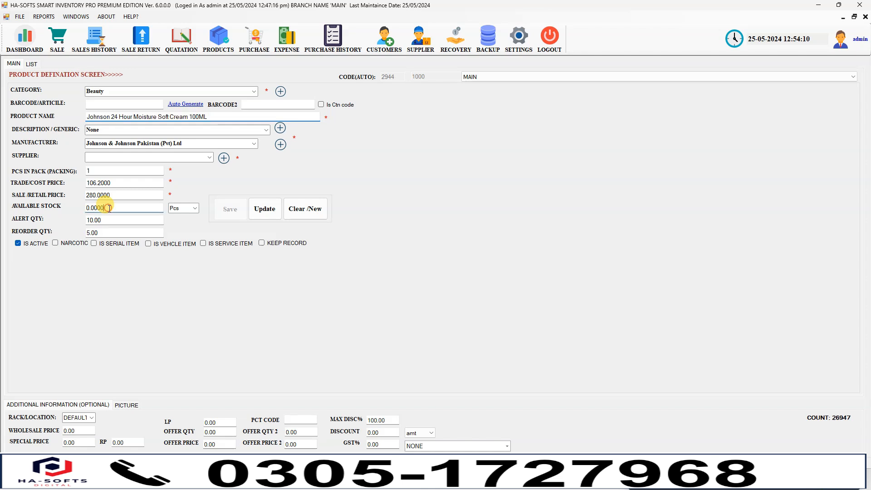
{"action": "left_click", "coordinate": [109, 219]}
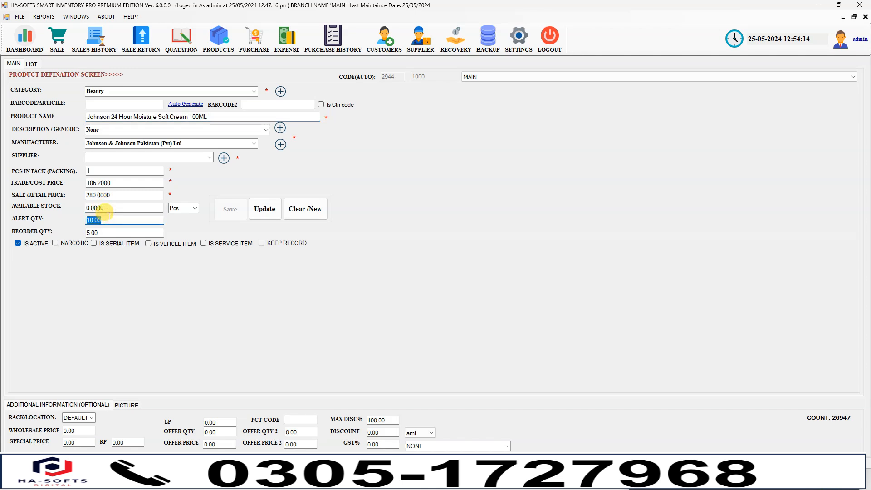
{"action": "left_click", "coordinate": [103, 206]}
{"action": "type", "text": "5"}
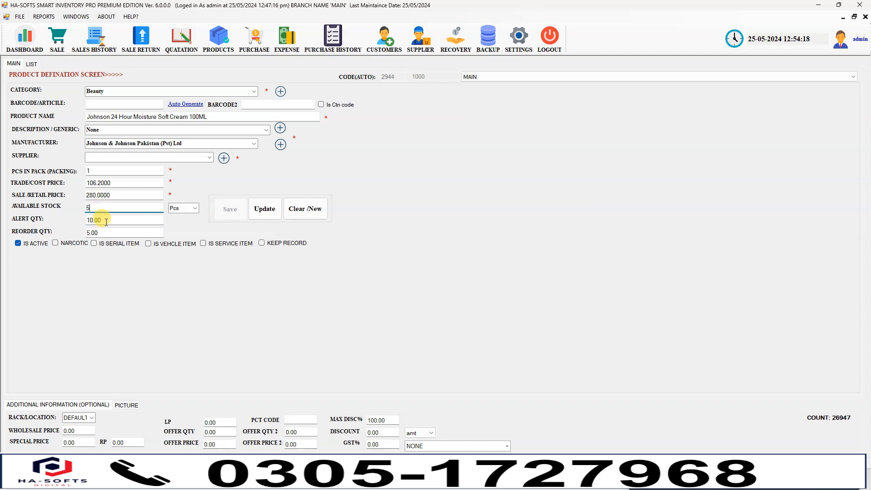
{"action": "left_click_drag", "start_coordinate": [106, 219], "coordinate": [92, 220]}
{"action": "double_click", "coordinate": [99, 209]}
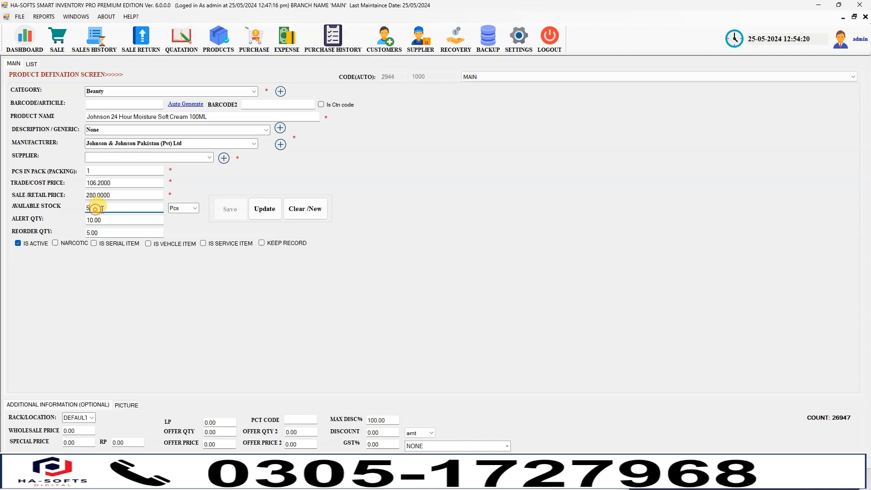
{"action": "left_click", "coordinate": [106, 222]}
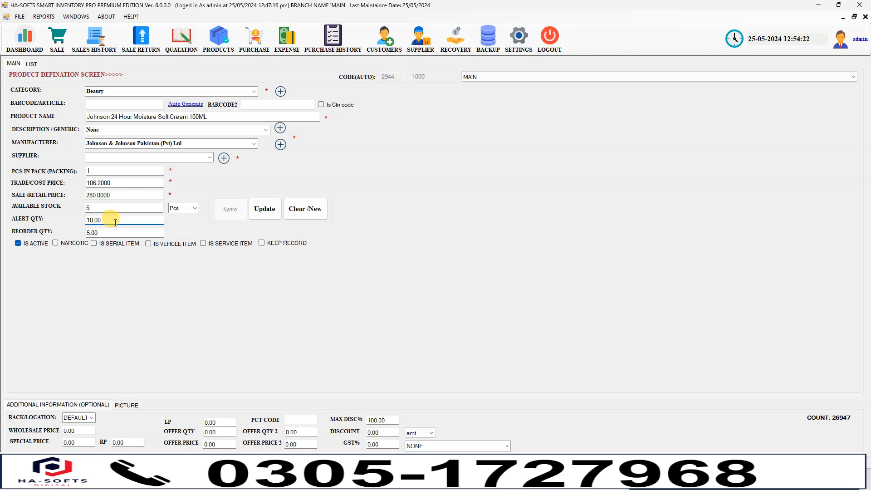
{"action": "left_click_drag", "start_coordinate": [98, 233], "coordinate": [89, 227]}
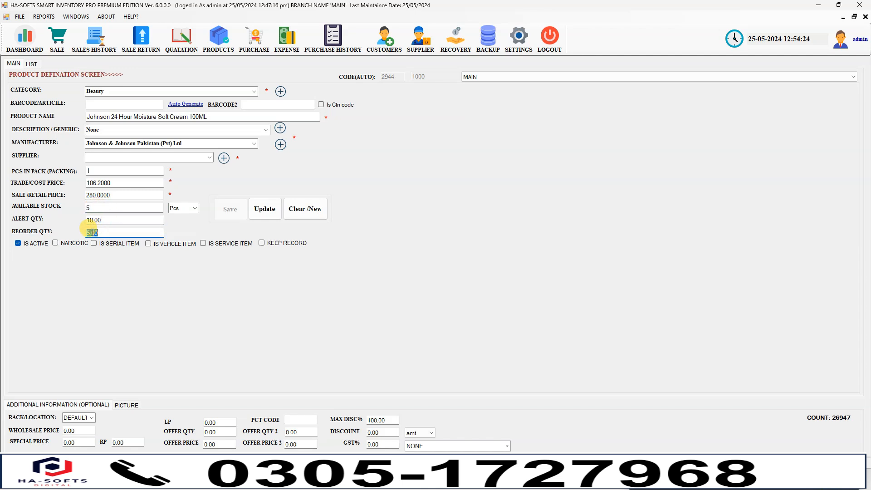
Step: Set the Johnson cream's available stock to 3 and try to update the product without a supplier
{"action": "double_click", "coordinate": [94, 208]}
{"action": "type", "text": "3"}
{"action": "left_click_drag", "start_coordinate": [116, 234], "coordinate": [69, 232]}
{"action": "left_click", "coordinate": [264, 210]}
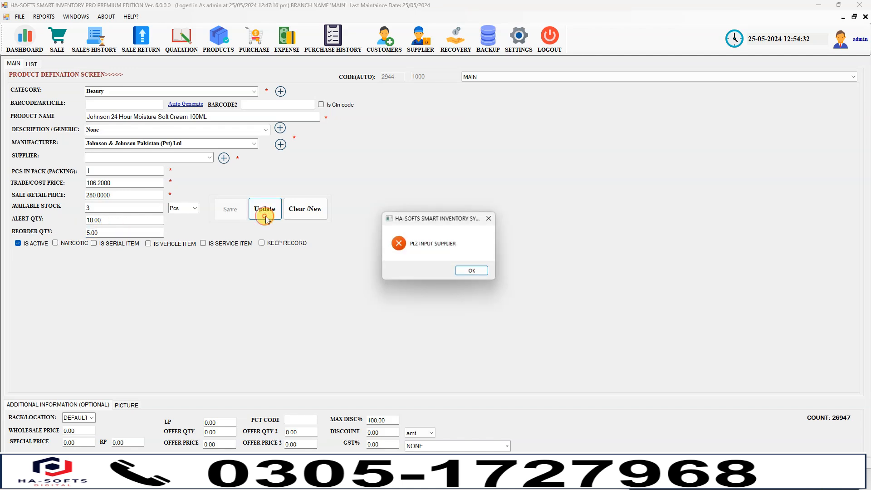
{"action": "left_click", "coordinate": [471, 269]}
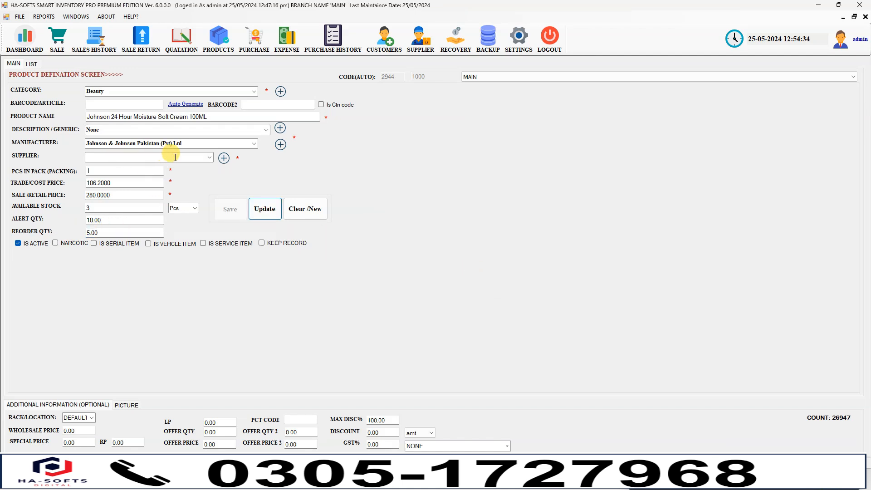
Step: Assign Muller & Phipps Pakistan (PVT) LTD as the Johnson cream's supplier and update the product
{"action": "left_click", "coordinate": [209, 159]}
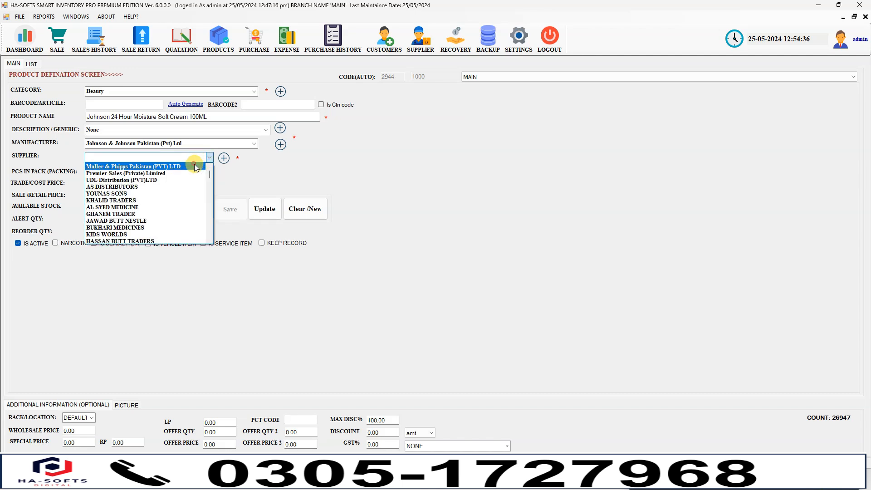
{"action": "left_click", "coordinate": [134, 167]}
{"action": "left_click", "coordinate": [264, 209]}
{"action": "left_click", "coordinate": [456, 270]}
{"action": "left_click", "coordinate": [428, 255]}
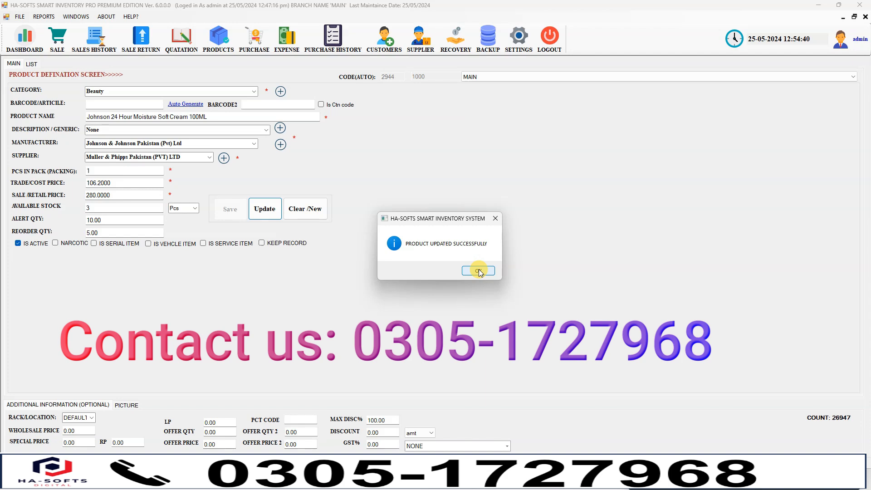
{"action": "left_click", "coordinate": [479, 271]}
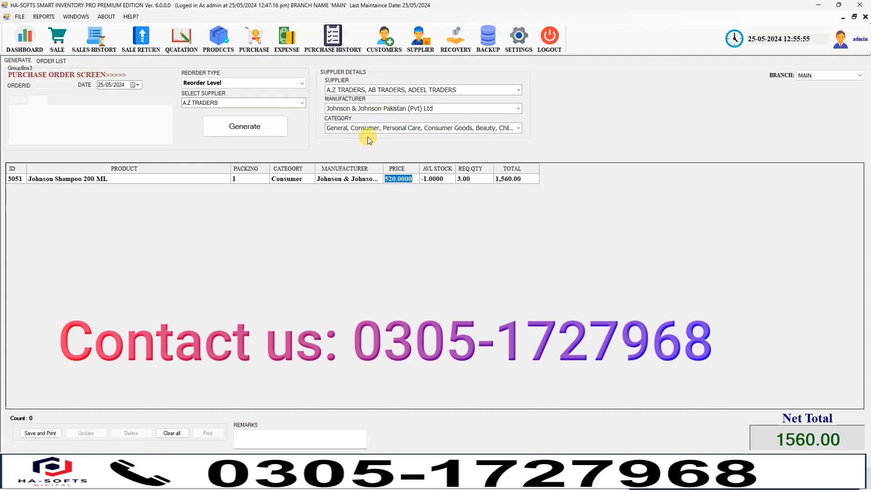
Step: Open the purchase order generation screen and choose Reorder Level as the reorder type
{"action": "left_click", "coordinate": [272, 127]}
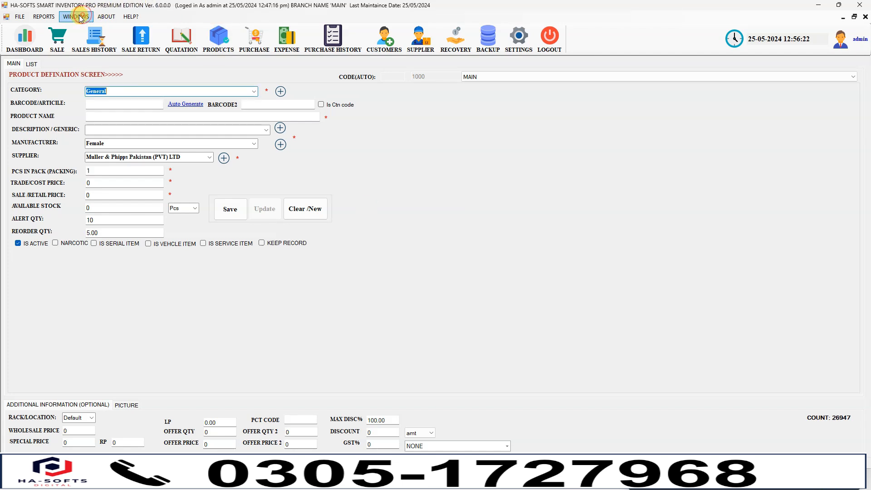
{"action": "left_click", "coordinate": [19, 17]}
{"action": "mouse_move", "coordinate": [71, 57]}
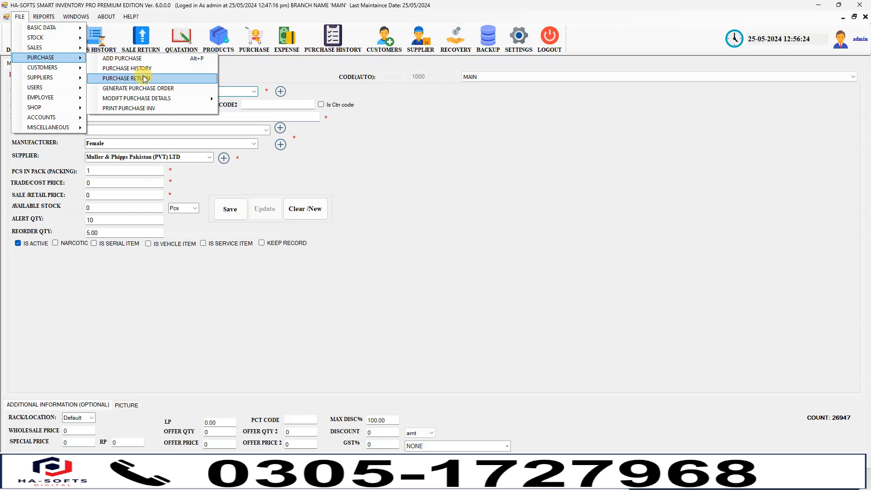
{"action": "left_click", "coordinate": [148, 89]}
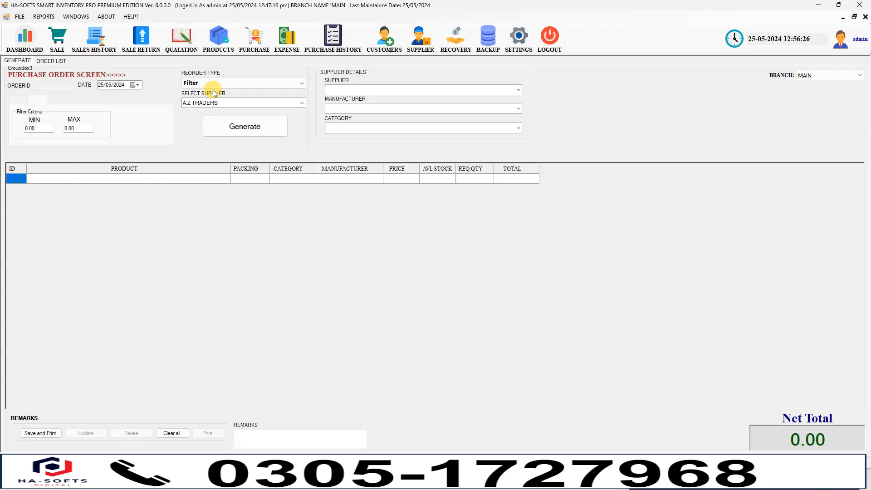
{"action": "left_click", "coordinate": [215, 83]}
{"action": "left_click", "coordinate": [210, 99]}
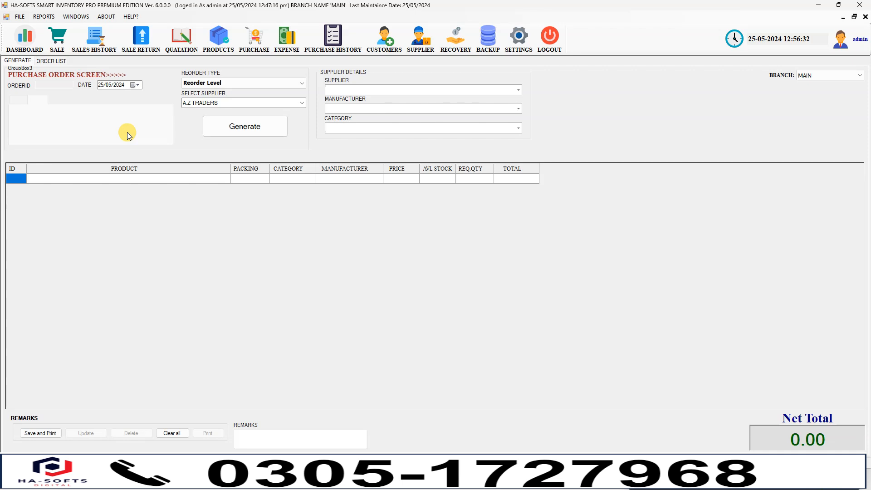
Step: Select Muller & Phipps Pakistan (PVT) LTD as the supplier filter for the order
{"action": "left_click", "coordinate": [357, 88]}
{"action": "type", "text": "mu"}
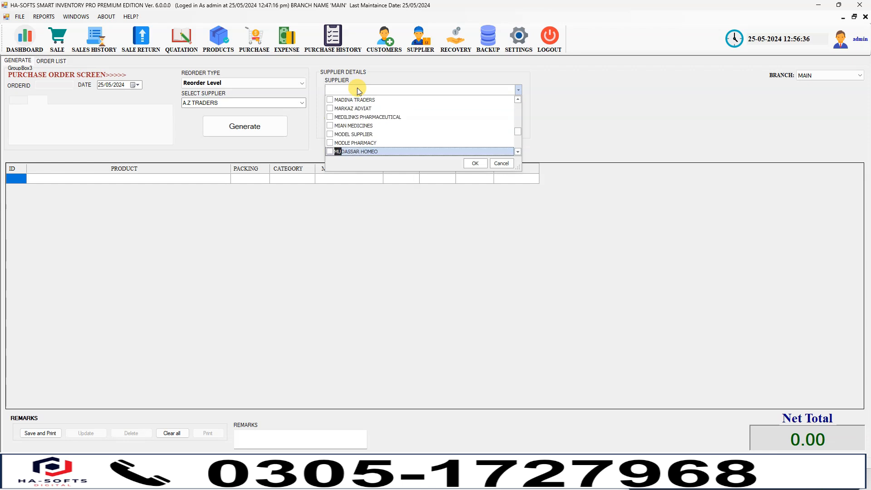
{"action": "type", "text": "ll"}
{"action": "scroll", "coordinate": [377, 127], "scroll_direction": "down", "scroll_amount": 1}
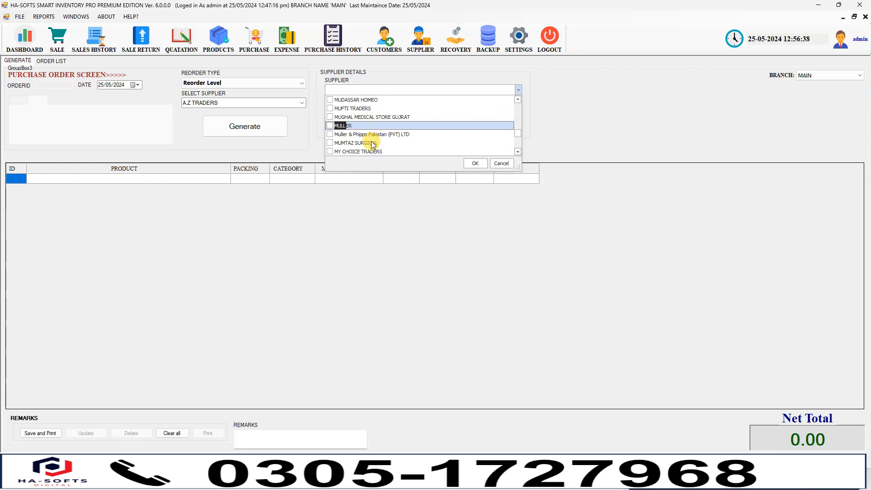
{"action": "left_click", "coordinate": [330, 135]}
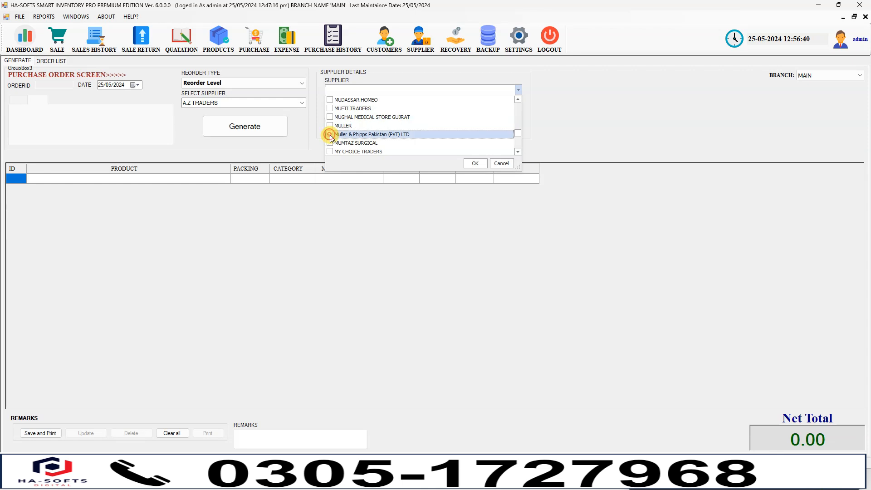
{"action": "left_click", "coordinate": [475, 166]}
Step: Filter by manufacturer Johnson & Johnson Pakistan (Pvt) Ltd with all categories included, and generate the Reorder Level order
{"action": "left_click", "coordinate": [371, 107]}
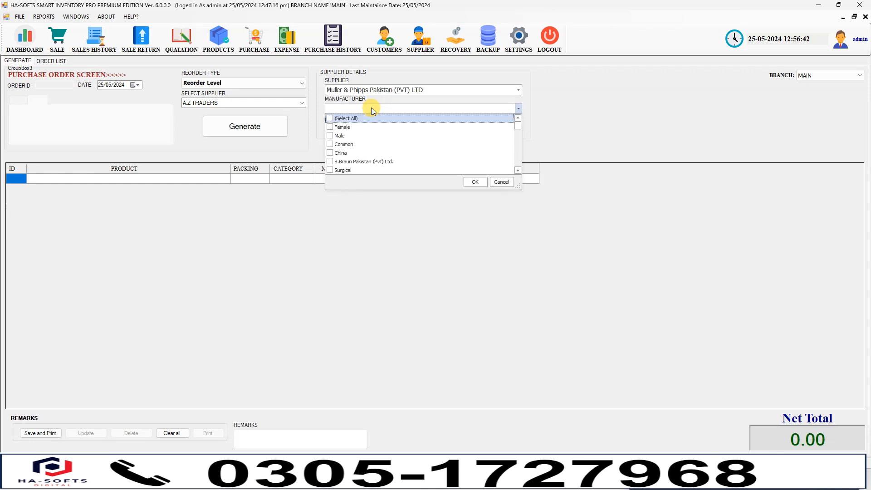
{"action": "type", "text": "john"}
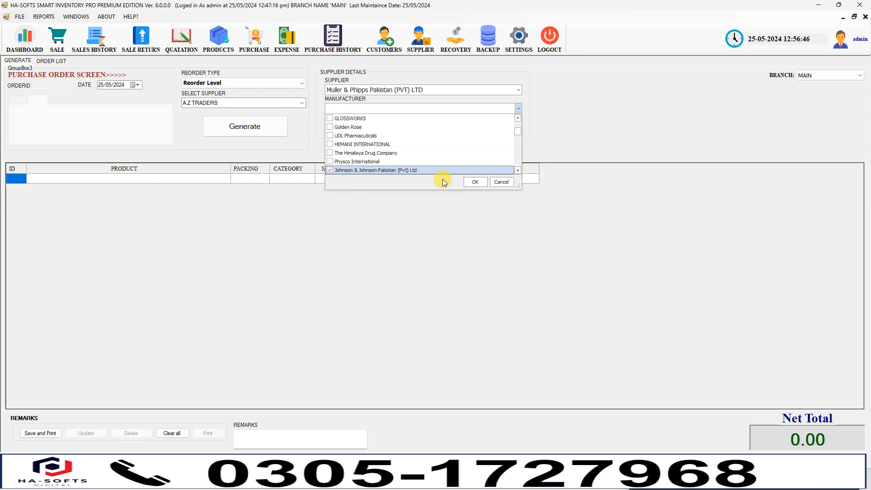
{"action": "left_click", "coordinate": [472, 182]}
{"action": "left_click", "coordinate": [364, 127]}
{"action": "left_click", "coordinate": [332, 138]}
{"action": "left_click", "coordinate": [474, 201]}
{"action": "left_click", "coordinate": [240, 127]}
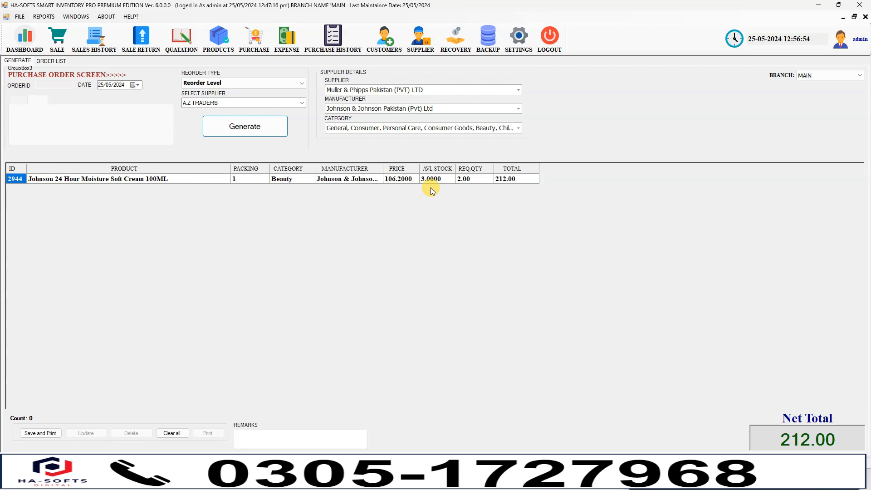
Step: Check the Johnson cream's required quantity and total in the generated order, and clear all order lines
{"action": "double_click", "coordinate": [477, 179]}
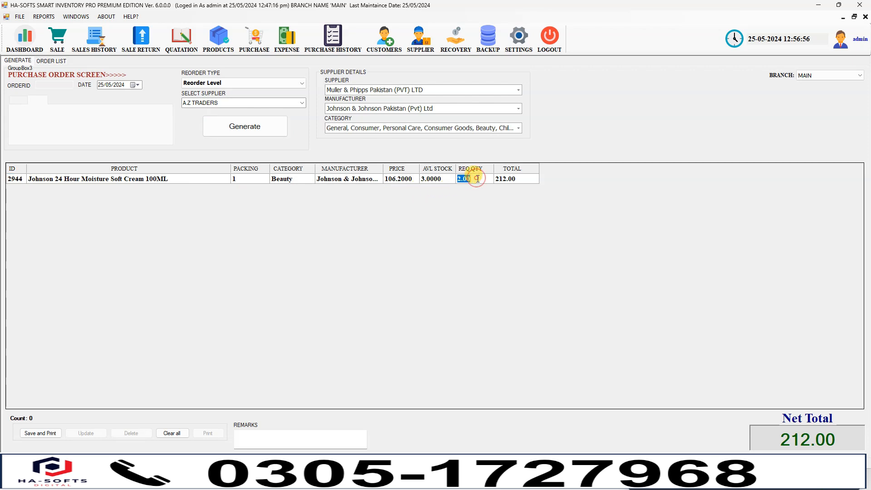
{"action": "left_click", "coordinate": [496, 179]}
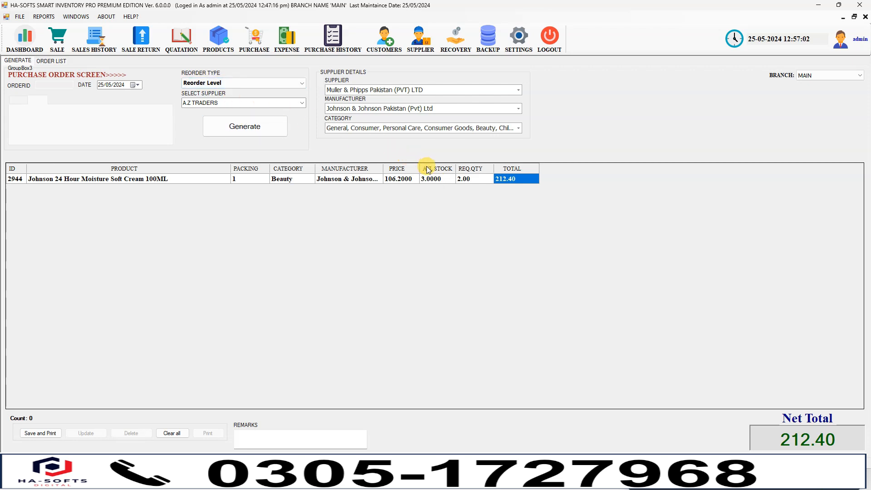
{"action": "left_click", "coordinate": [468, 179]}
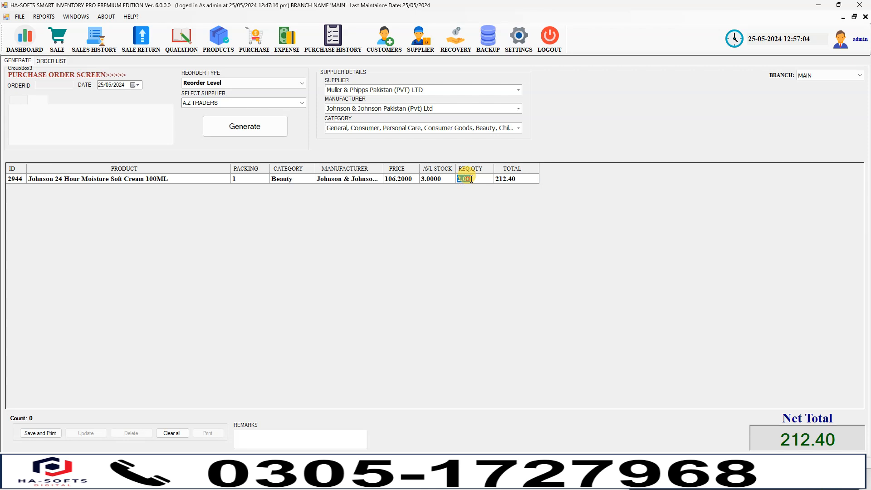
{"action": "left_click", "coordinate": [510, 175]}
{"action": "left_click", "coordinate": [488, 179]}
{"action": "left_click", "coordinate": [167, 433]}
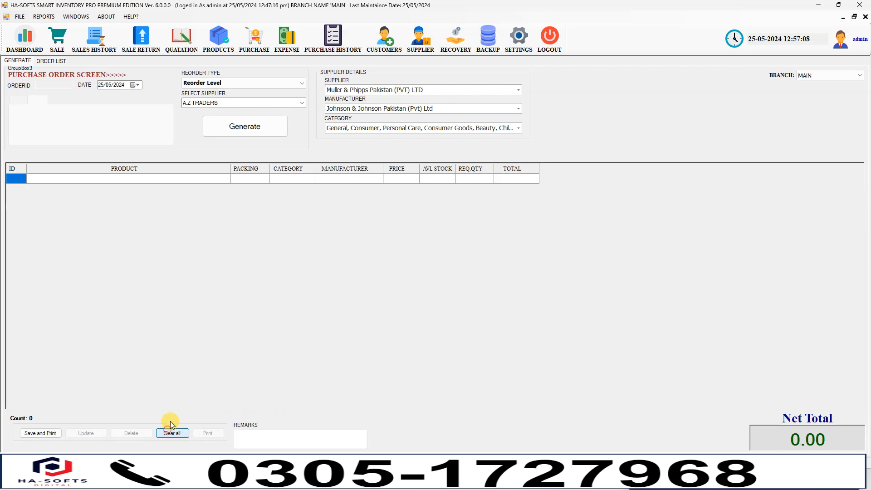
Step: Switch the reorder type to Projection Period and review the supplier, manufacturer and projection days settings
{"action": "left_click", "coordinate": [235, 86]}
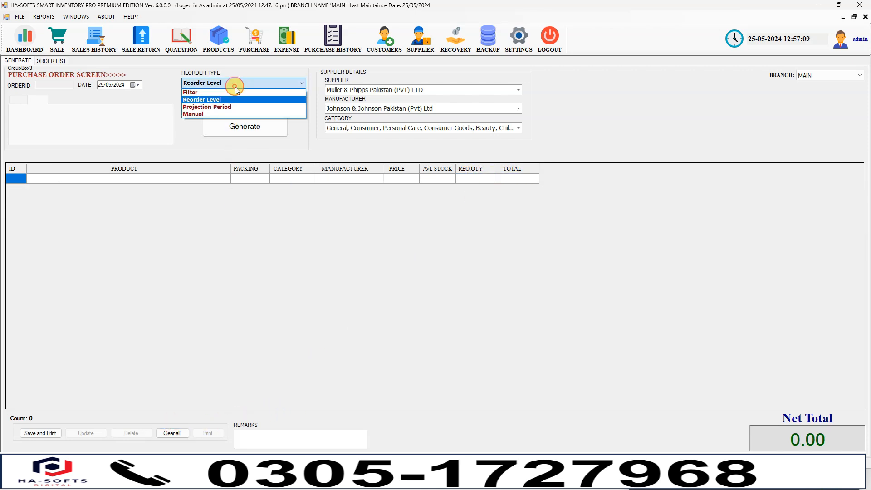
{"action": "left_click", "coordinate": [226, 110]}
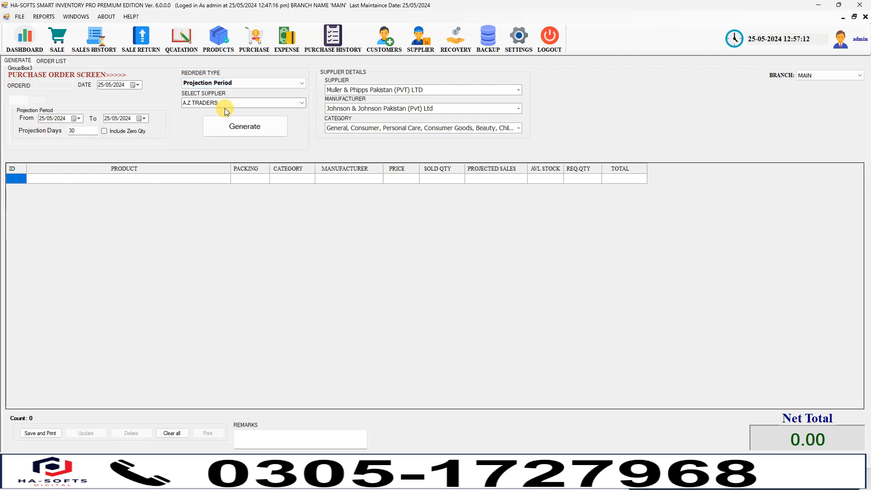
{"action": "left_click", "coordinate": [378, 90]}
{"action": "left_click", "coordinate": [377, 90]}
{"action": "left_click", "coordinate": [364, 109]}
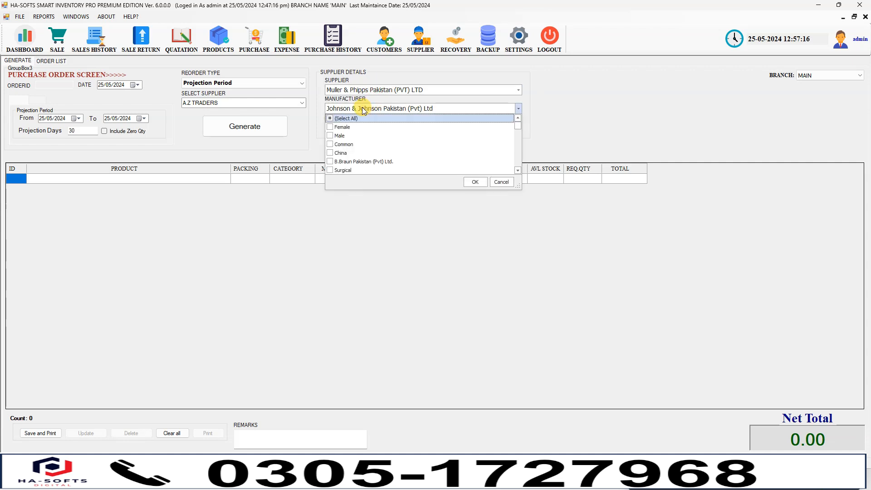
{"action": "left_click", "coordinate": [364, 109]}
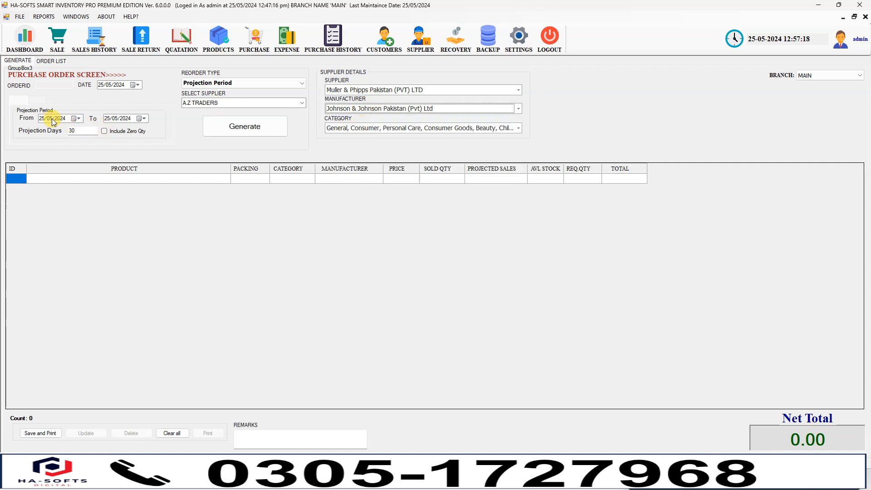
{"action": "double_click", "coordinate": [89, 132]}
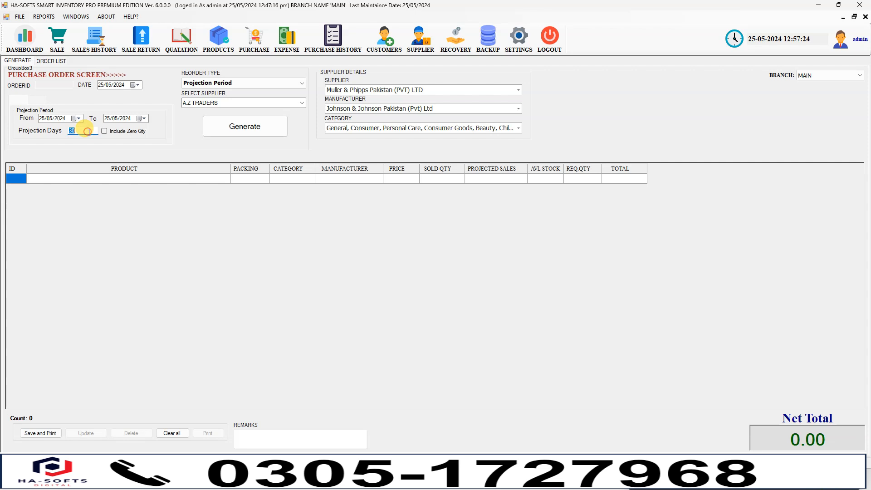
{"action": "left_click", "coordinate": [88, 133]}
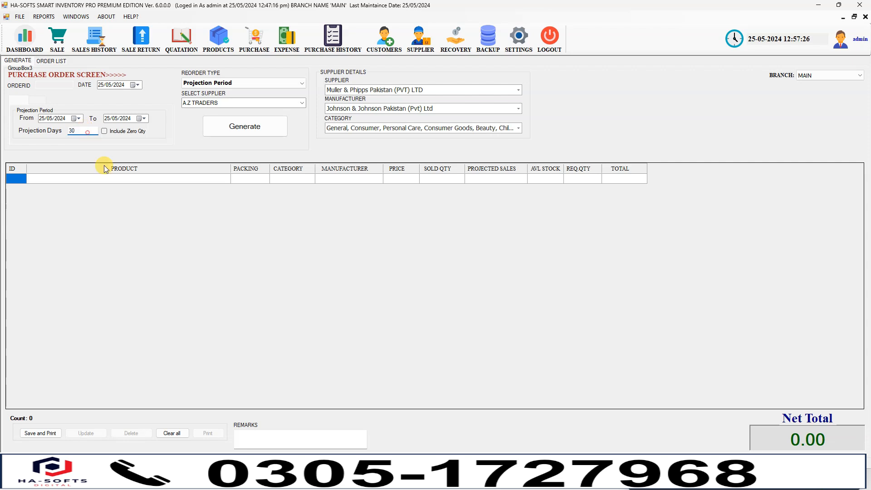
{"action": "left_click", "coordinate": [575, 477]}
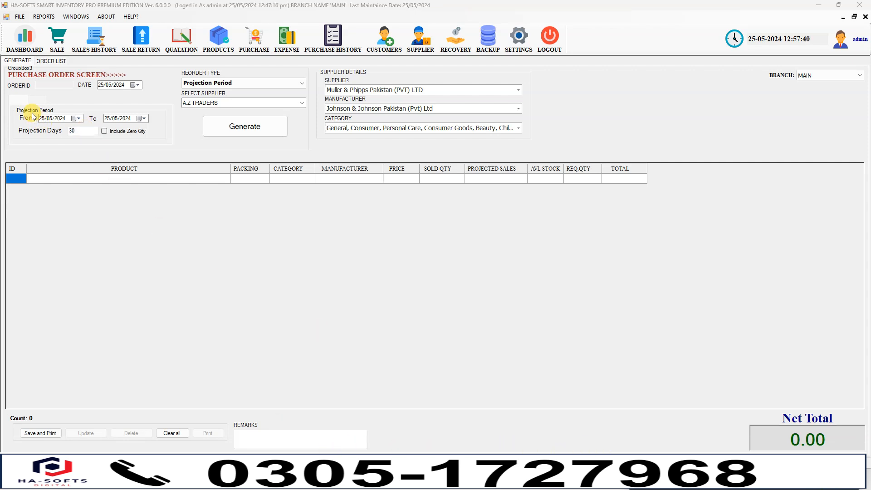
Step: Set the projection period from 01/04/2024 to 30/04/2024
{"action": "left_click", "coordinate": [52, 120]}
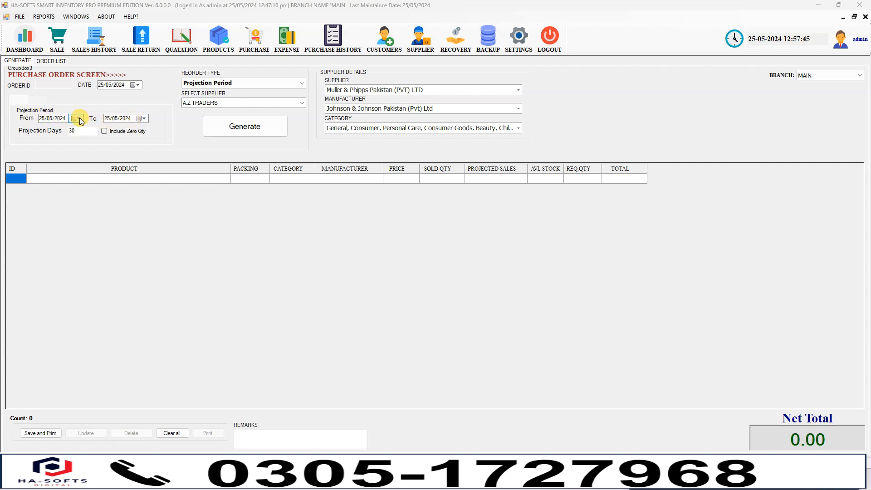
{"action": "left_click", "coordinate": [78, 119]}
{"action": "left_click", "coordinate": [43, 131]}
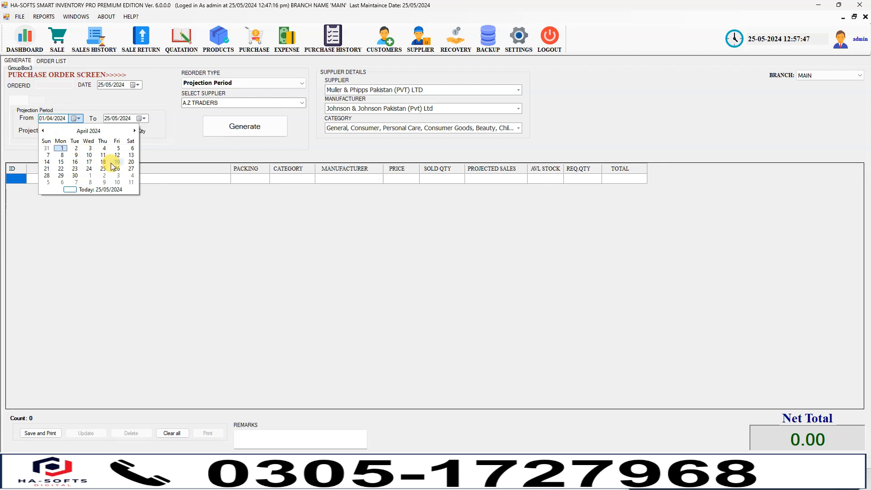
{"action": "left_click", "coordinate": [61, 147]}
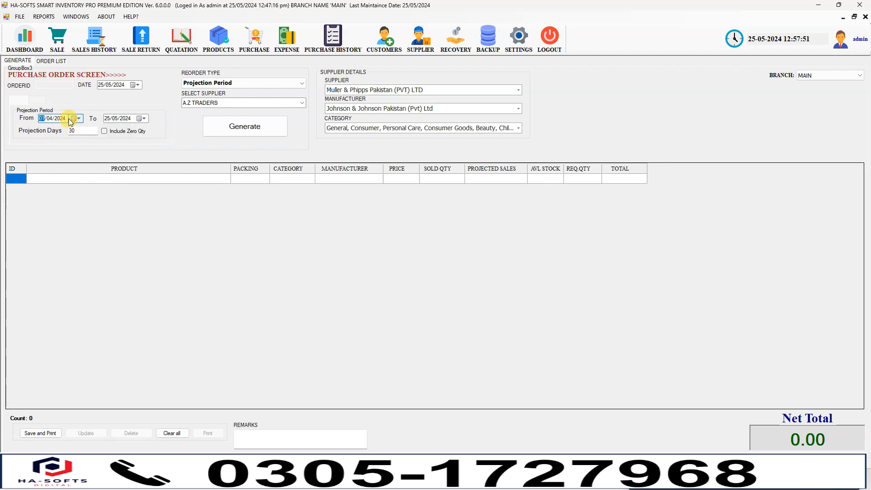
{"action": "left_click", "coordinate": [107, 119]}
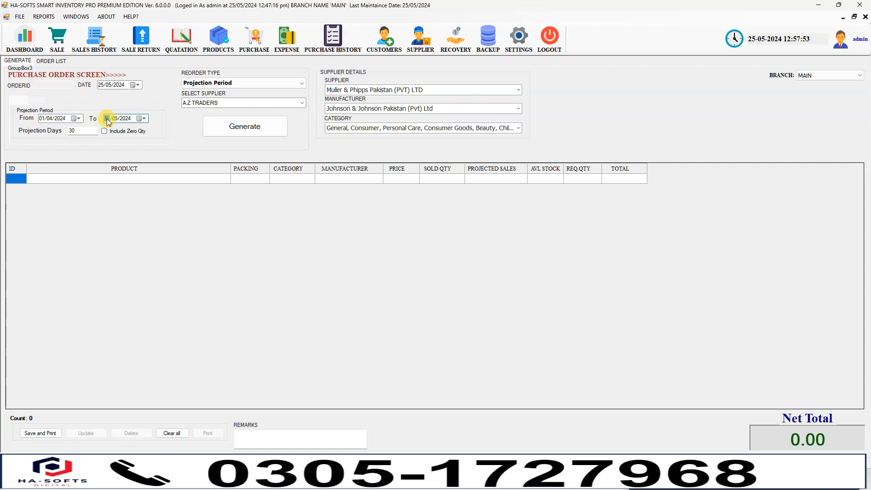
{"action": "left_click", "coordinate": [116, 118]}
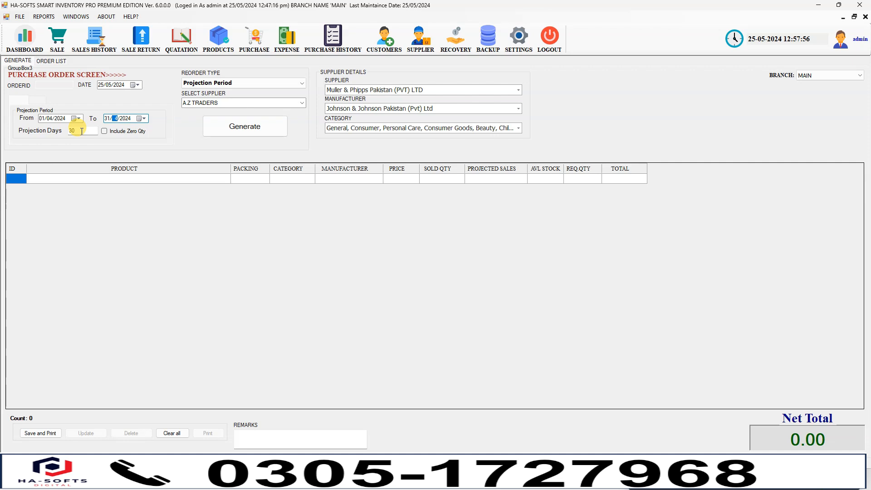
{"action": "left_click", "coordinate": [50, 119]}
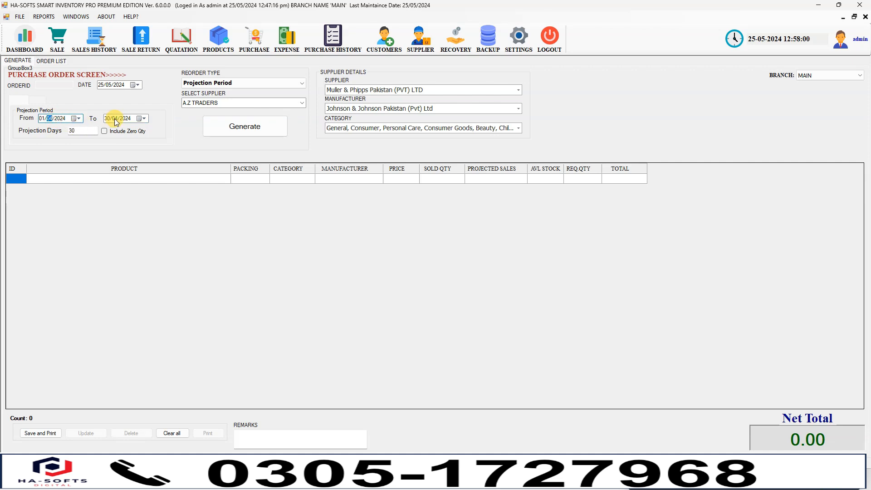
{"action": "left_click", "coordinate": [112, 119]}
Step: Set the projection days to 20 and generate the Projection Period order
{"action": "left_click", "coordinate": [82, 130]}
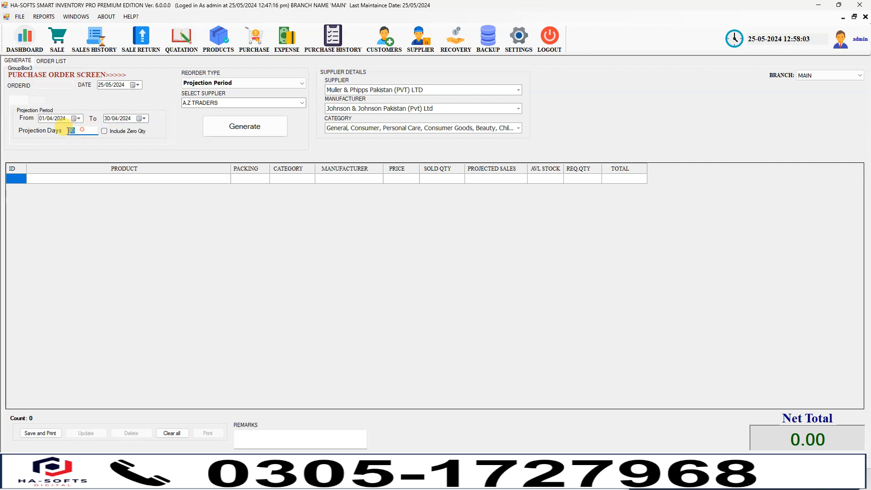
{"action": "type", "text": "230"}
{"action": "type", "text": "0"}
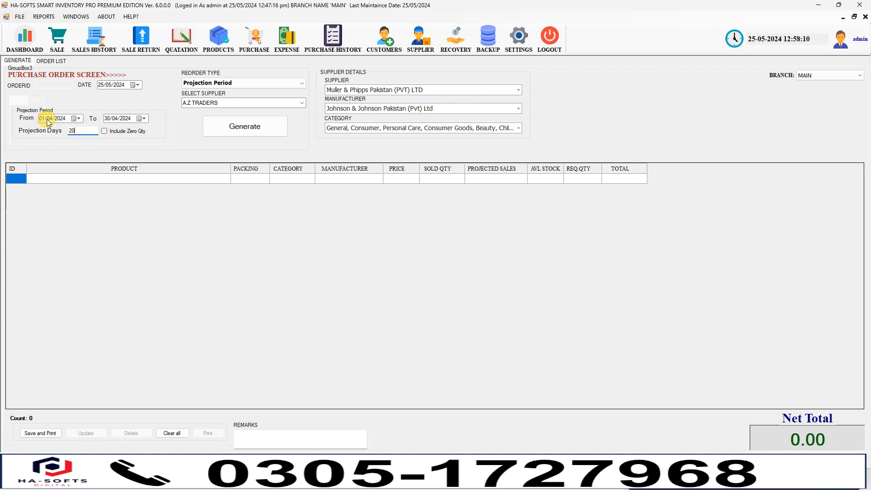
{"action": "double_click", "coordinate": [88, 132]}
{"action": "left_click", "coordinate": [89, 132]}
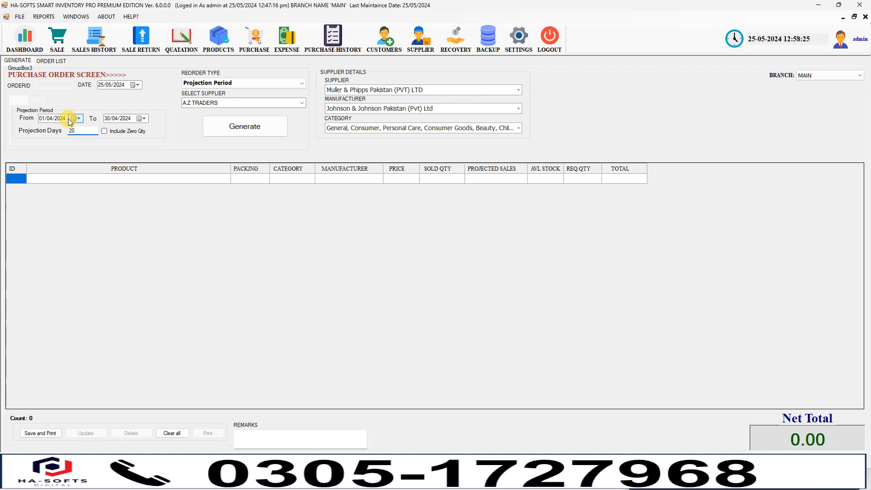
{"action": "left_click", "coordinate": [252, 126]}
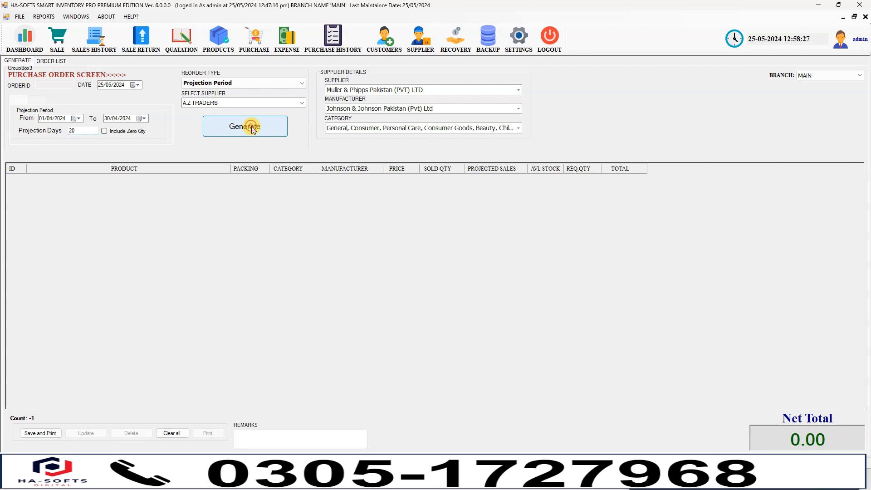
Step: Add China, B.Braun Pakistan (Pvt) Ltd. and Surgical to the manufacturer filter and generate the order again
{"action": "left_click", "coordinate": [394, 108]}
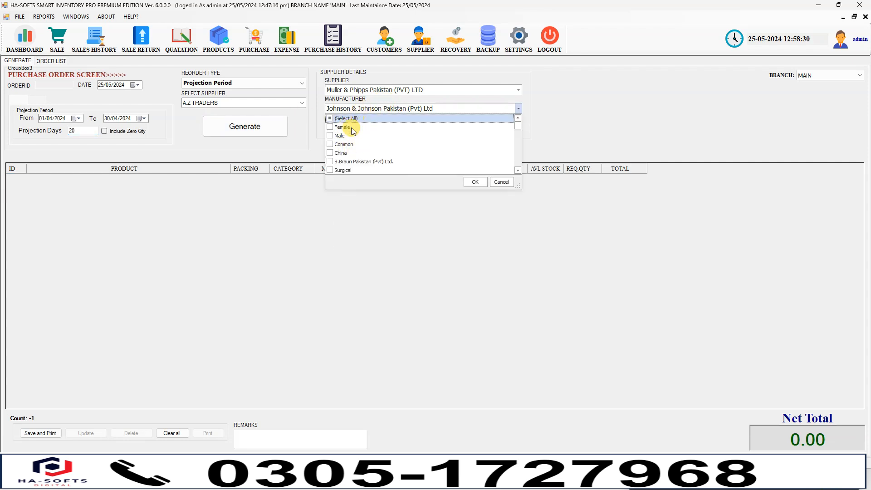
{"action": "scroll", "coordinate": [348, 145], "scroll_direction": "down", "scroll_amount": 1}
{"action": "left_click", "coordinate": [331, 127]}
{"action": "left_click", "coordinate": [330, 135]}
{"action": "left_click", "coordinate": [331, 144]}
{"action": "left_click", "coordinate": [475, 181]}
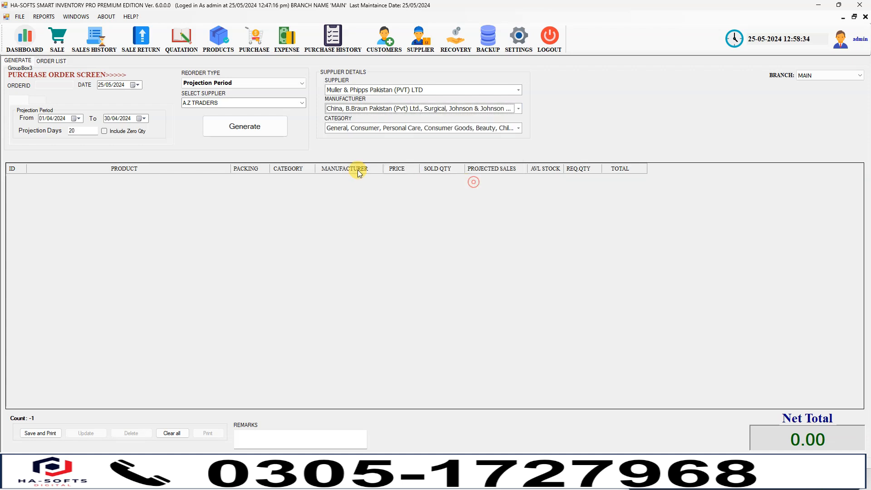
{"action": "left_click", "coordinate": [269, 130]}
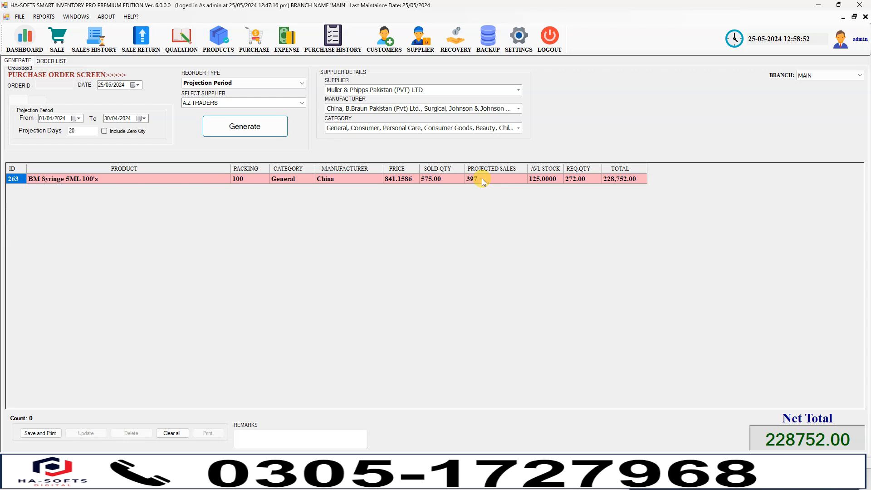
Step: Review the generated row's required quantity and total, then check the selected manufacturers
{"action": "key", "text": "super"}
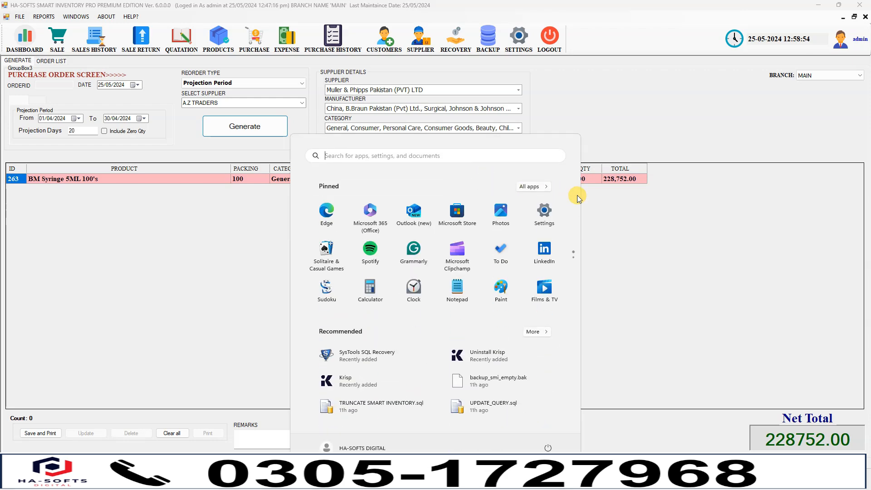
{"action": "left_click", "coordinate": [622, 197]}
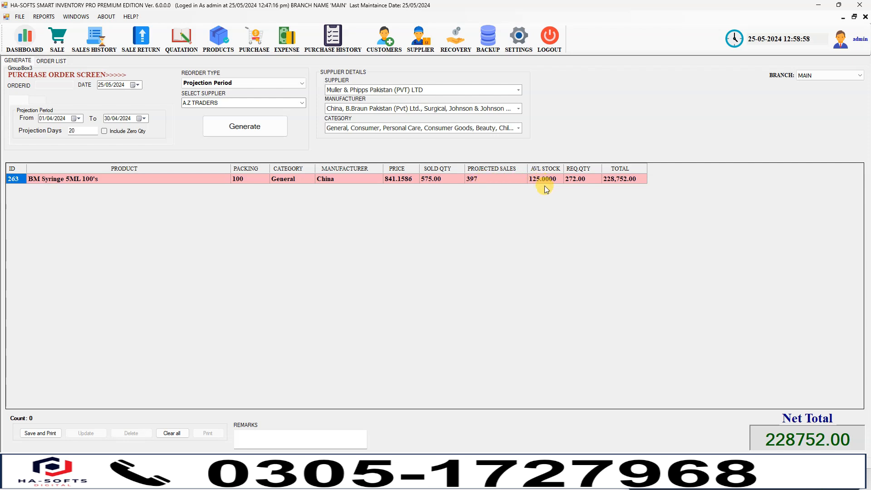
{"action": "left_click", "coordinate": [583, 180]}
{"action": "left_click", "coordinate": [606, 179]}
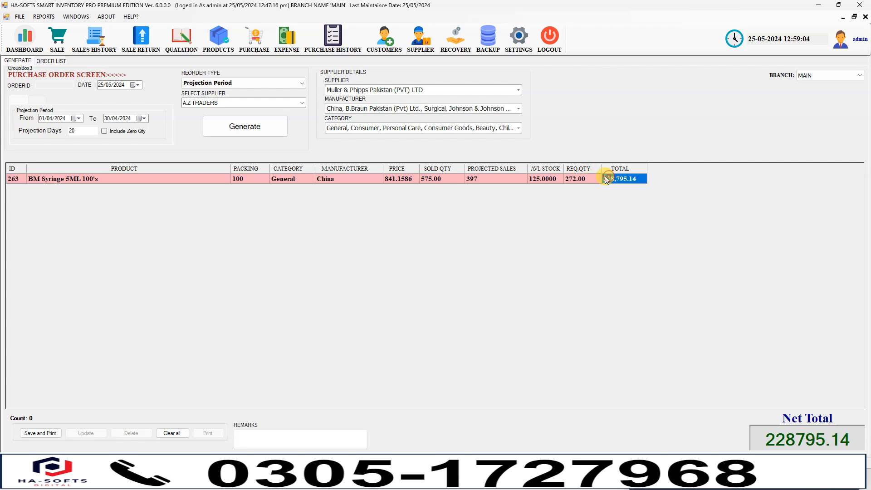
{"action": "left_click", "coordinate": [587, 178]}
{"action": "left_click", "coordinate": [399, 109]}
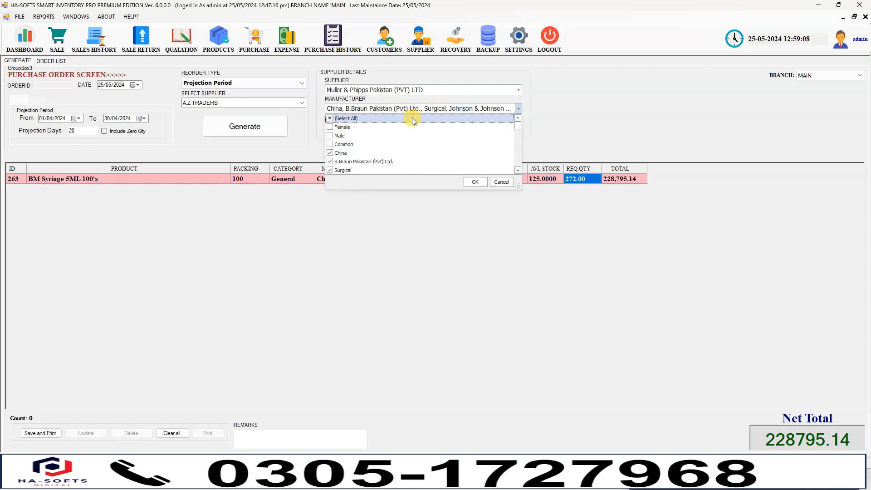
{"action": "left_click", "coordinate": [421, 110]}
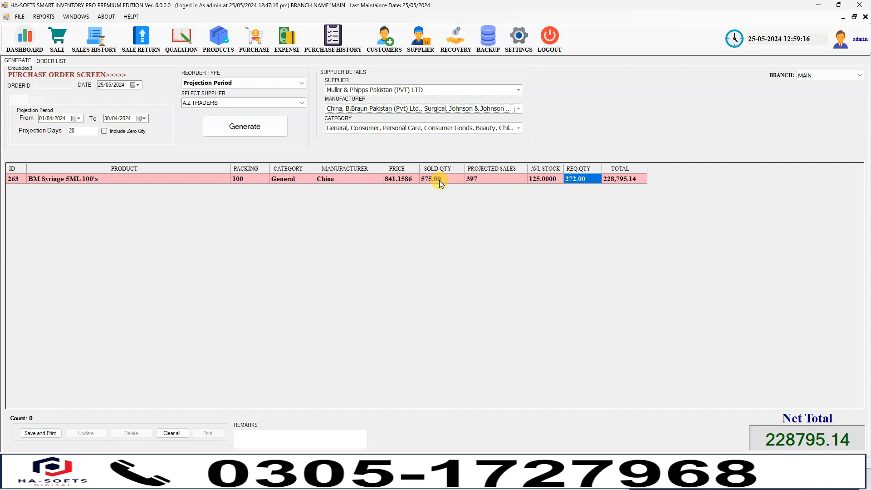
Step: Set the projection days to 30 and generate the Projection Period order again
{"action": "double_click", "coordinate": [79, 132]}
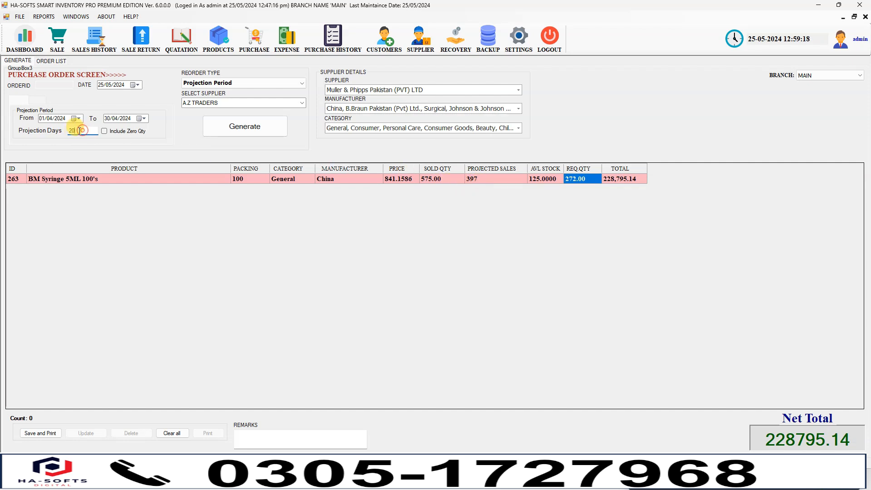
{"action": "left_click", "coordinate": [79, 133]}
{"action": "type", "text": "30"}
{"action": "left_click", "coordinate": [245, 134]}
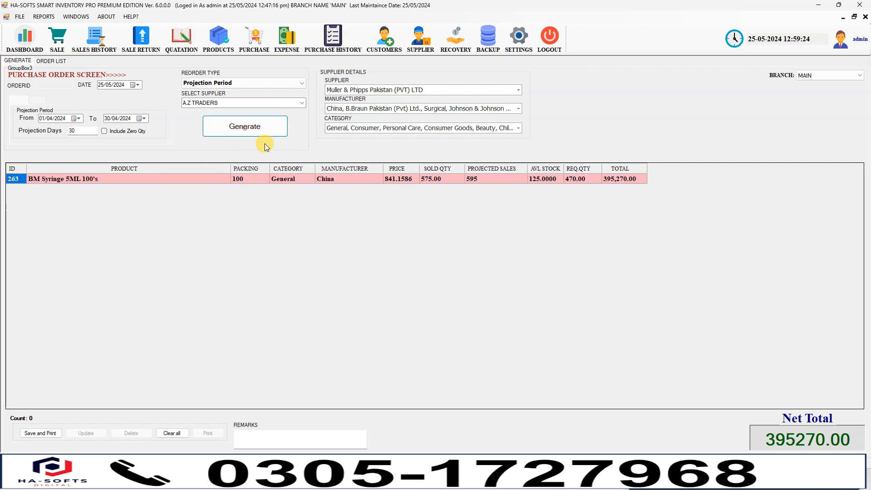
Step: Examine the projected sales, available stock, required quantity and total for BM Syringe 5ML 100's
{"action": "left_click_drag", "start_coordinate": [584, 178], "coordinate": [549, 178]}
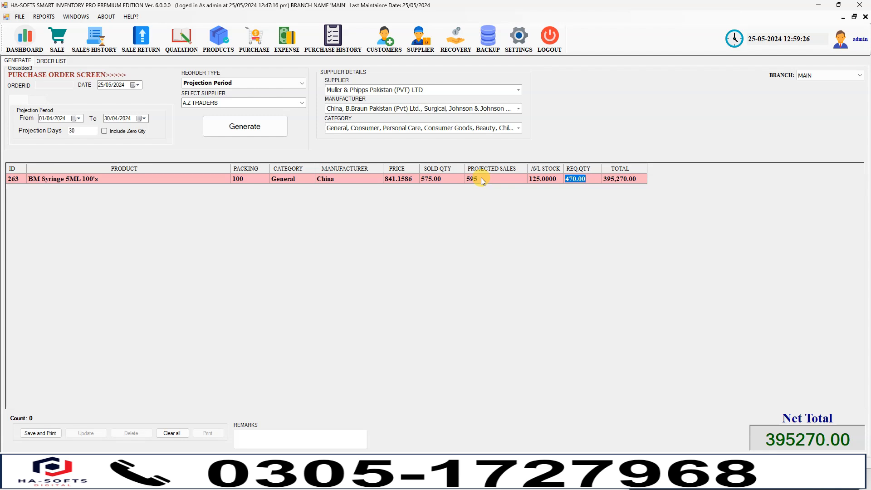
{"action": "left_click", "coordinate": [481, 179]}
{"action": "left_click", "coordinate": [550, 181]}
{"action": "left_click", "coordinate": [590, 178]}
{"action": "left_click", "coordinate": [610, 177]}
{"action": "left_click", "coordinate": [575, 179]}
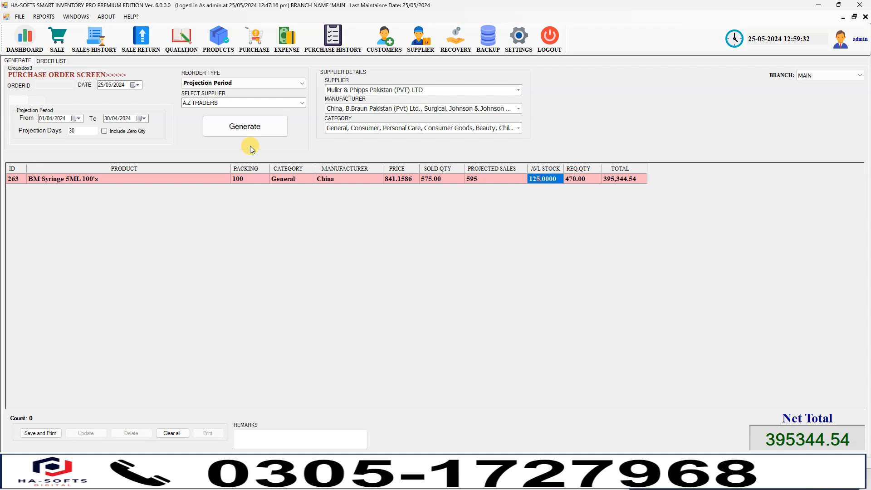
Step: Switch the reorder type to Manual, clear the order and select AB TRADERS as supplier
{"action": "left_click", "coordinate": [225, 85]}
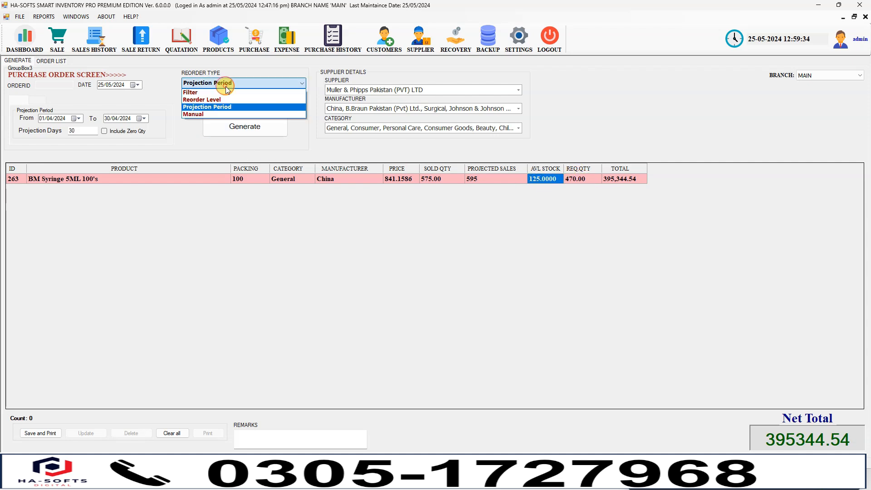
{"action": "left_click", "coordinate": [212, 115]}
{"action": "left_click", "coordinate": [182, 430]}
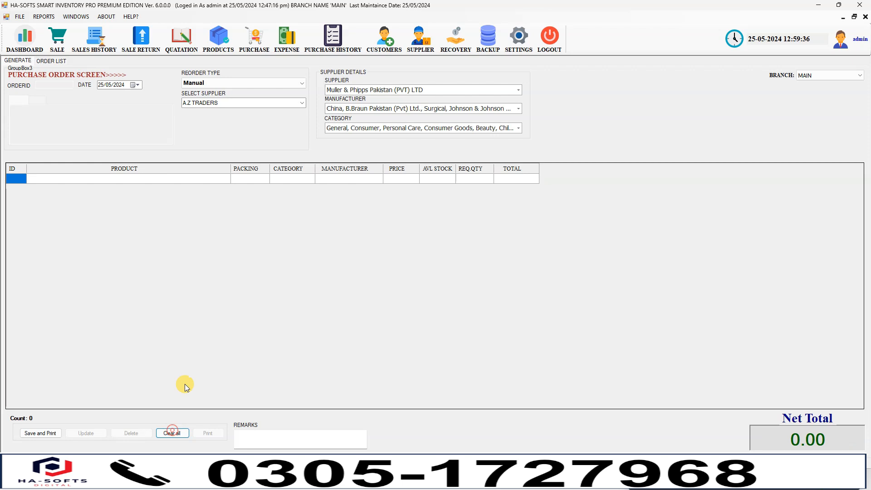
{"action": "left_click", "coordinate": [302, 103]}
{"action": "left_click", "coordinate": [227, 118]}
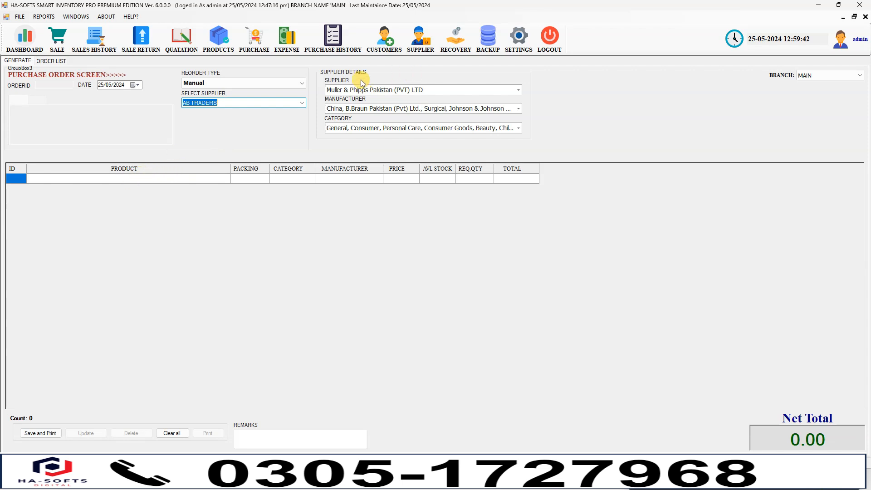
Step: Add Panadol CF Tab 100's to the manual order with a required quantity of 10
{"action": "left_click", "coordinate": [91, 179]}
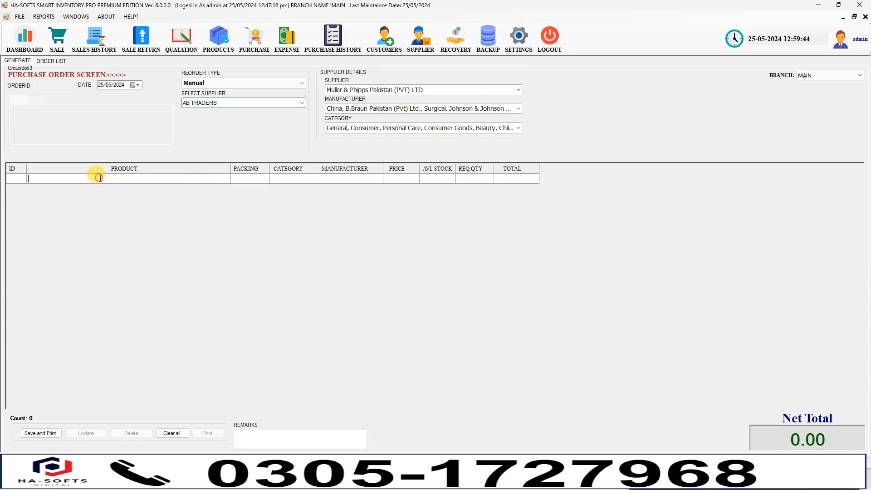
{"action": "type", "text": "s"}
{"action": "key", "text": "BackSpace"}
{"action": "type", "text": "pan"}
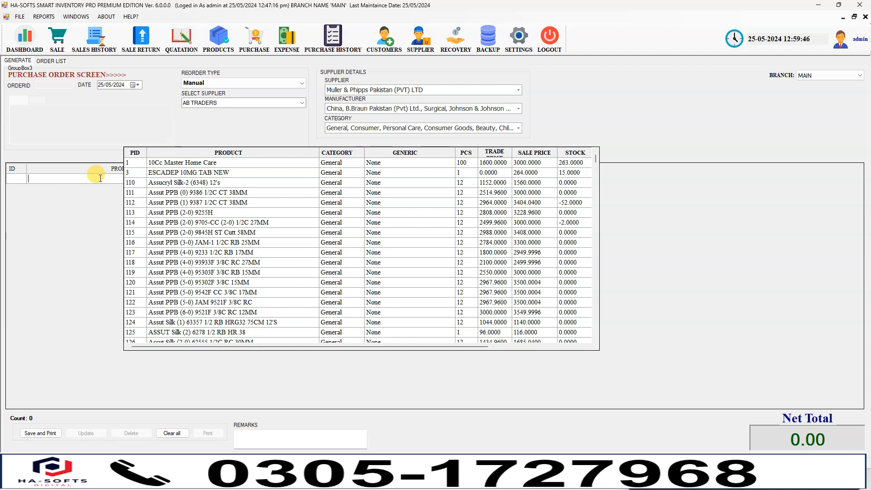
{"action": "key", "text": "Down"}
{"action": "key", "text": "Down"}
{"action": "key", "text": "Down"}
{"action": "key", "text": "Down"}
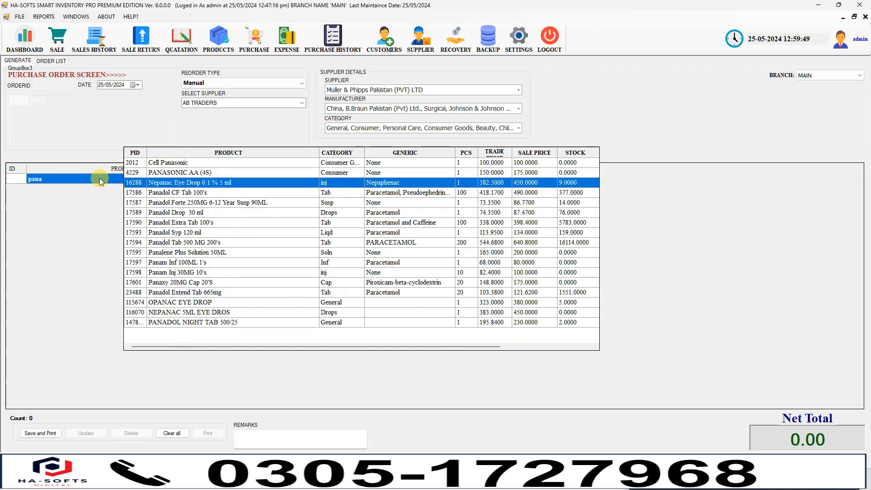
{"action": "key", "text": "Return"}
{"action": "type", "text": "10"}
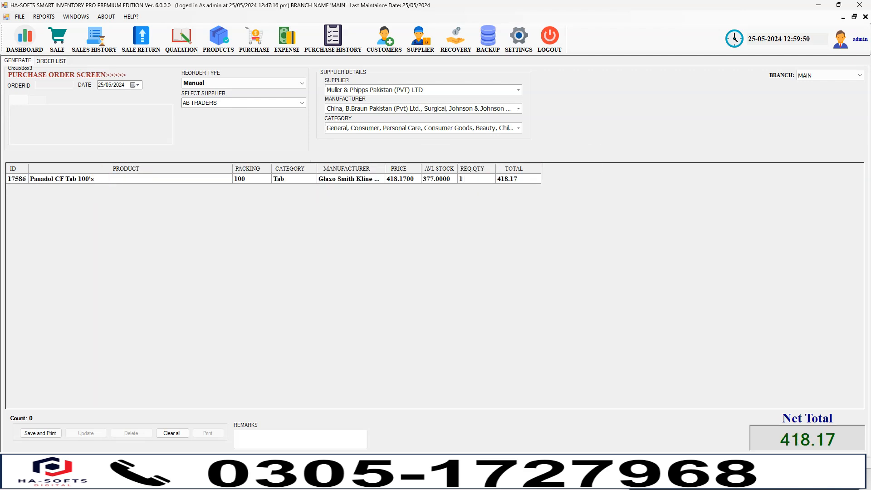
{"action": "key", "text": "Return"}
Step: Add Assut PPB (2-0) 9255H as the second order item with a required quantity of 20
{"action": "key", "text": "Down"}
{"action": "key", "text": "Down"}
{"action": "key", "text": "Down"}
{"action": "key", "text": "Down"}
{"action": "key", "text": "Down"}
{"action": "key", "text": "Down"}
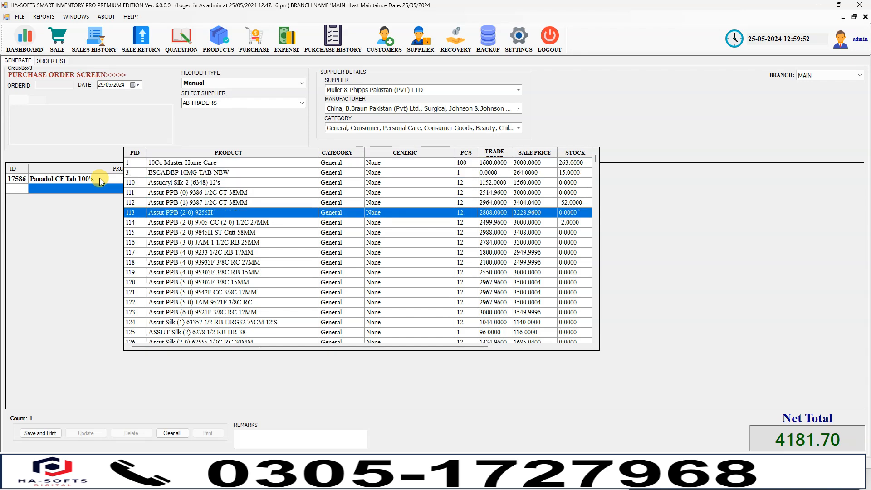
{"action": "key", "text": "Return"}
{"action": "type", "text": "20"}
{"action": "key", "text": "Return"}
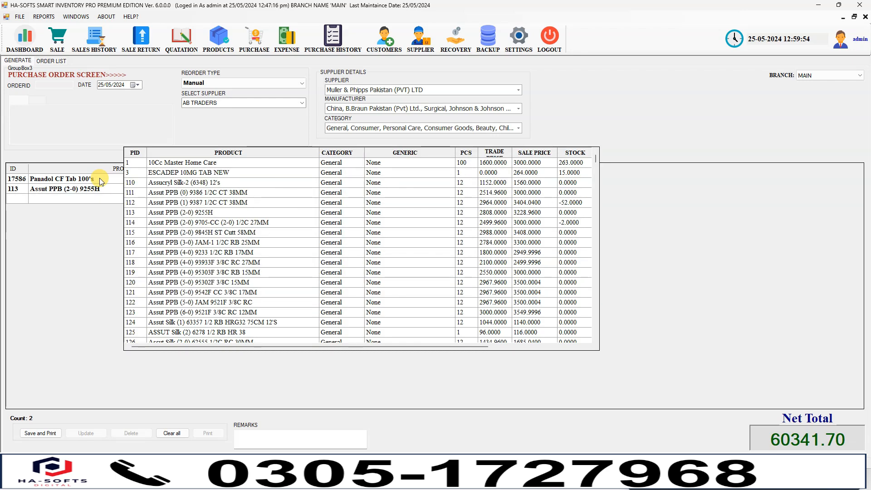
Step: Add DRIP PEADS 500ML (MACSOL) as the third order item with a required quantity of 5
{"action": "type", "text": "ds"}
{"action": "key", "text": "Down"}
{"action": "key", "text": "Down"}
{"action": "key", "text": "Down"}
{"action": "key", "text": "Down"}
{"action": "key", "text": "Down"}
{"action": "key", "text": "Return"}
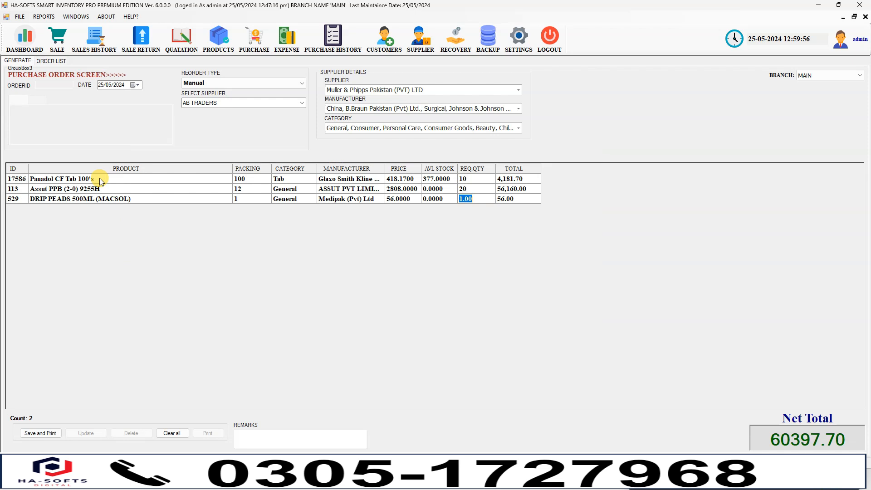
{"action": "type", "text": "5"}
{"action": "key", "text": "Return"}
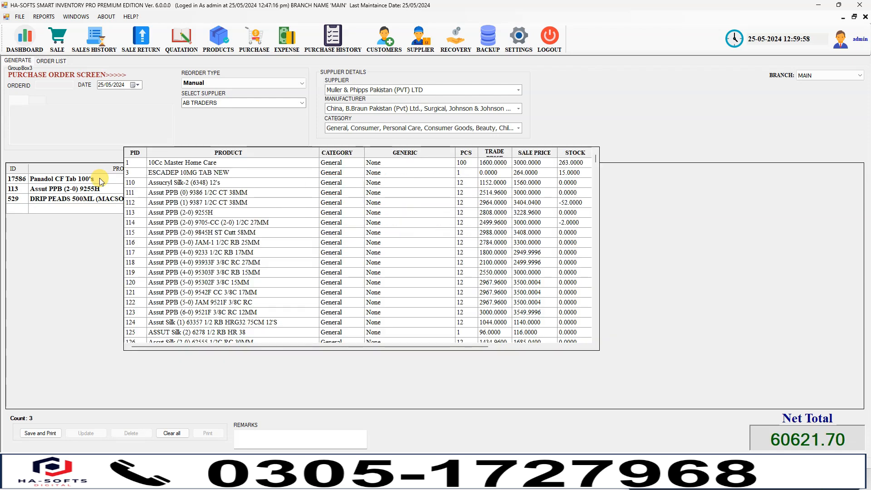
{"action": "key", "text": "Escape"}
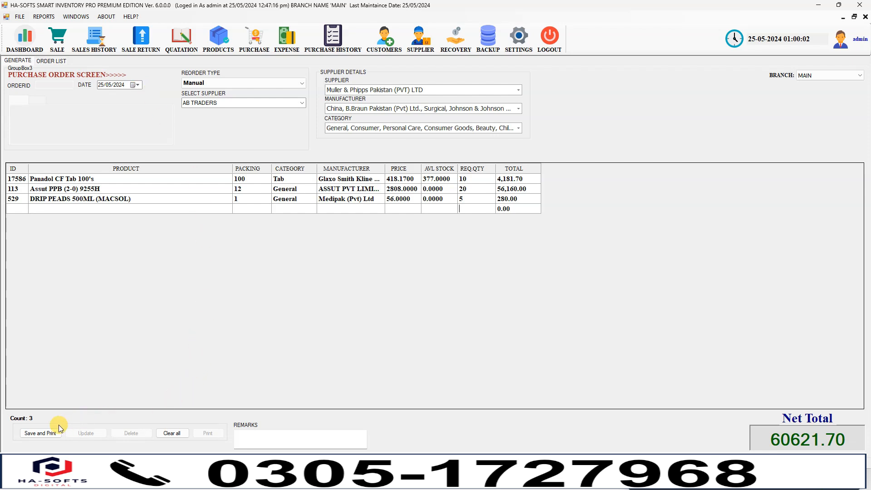
Step: Save the manual order with its receipt and view the thermal slip preview at 200%
{"action": "left_click", "coordinate": [43, 433]}
{"action": "left_click", "coordinate": [463, 271]}
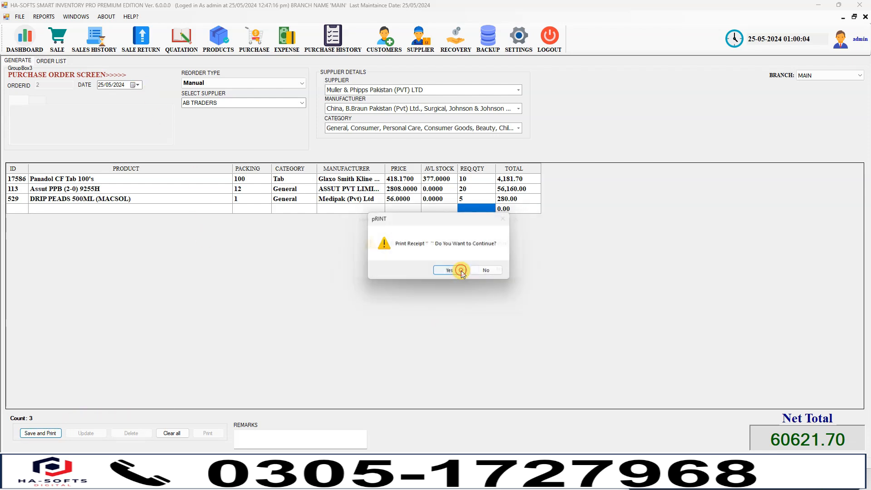
{"action": "left_click", "coordinate": [450, 271]}
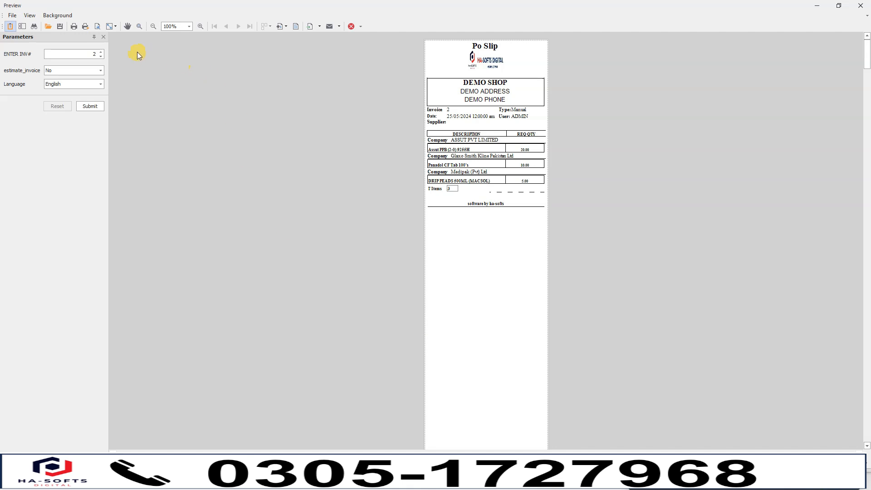
{"action": "left_click", "coordinate": [189, 26]}
{"action": "left_click", "coordinate": [172, 45]}
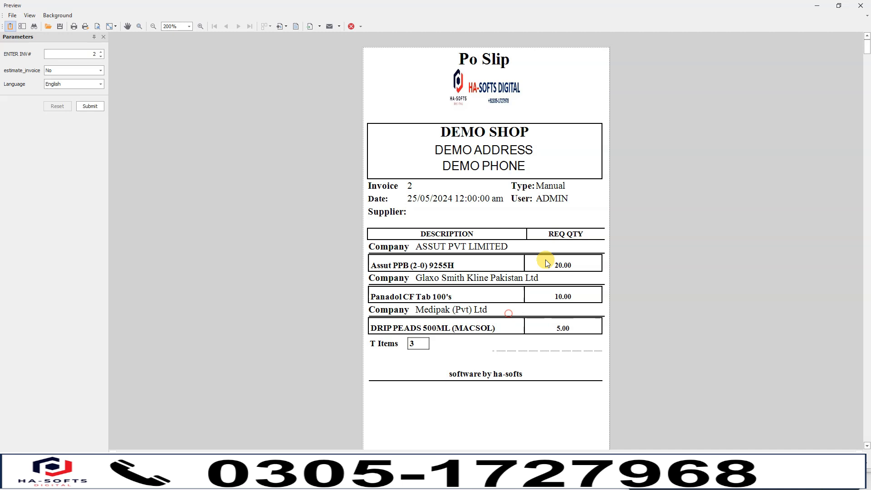
{"action": "left_click", "coordinate": [861, 5]}
Step: Set the default receipt format to A4 in the shop configuration and save the changes
{"action": "left_click", "coordinate": [522, 45]}
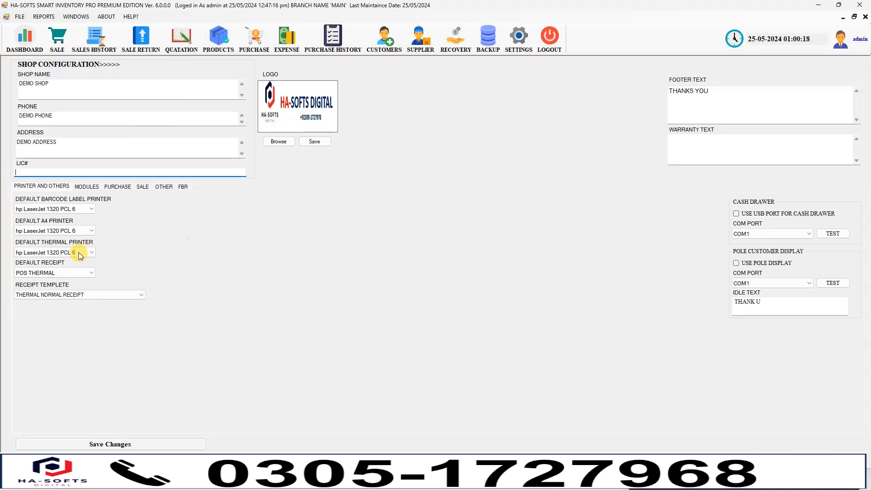
{"action": "left_click", "coordinate": [78, 186]}
{"action": "left_click", "coordinate": [118, 186]}
{"action": "left_click", "coordinate": [139, 186]}
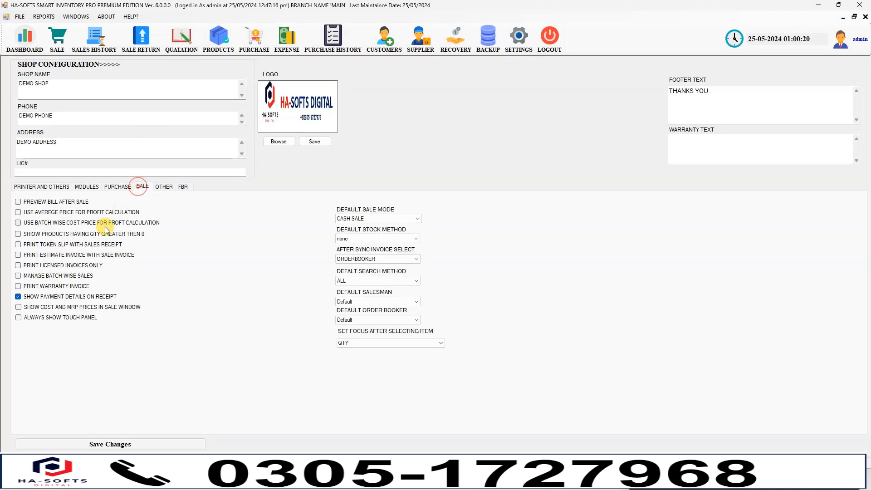
{"action": "left_click", "coordinate": [169, 186]}
{"action": "left_click", "coordinate": [50, 187]}
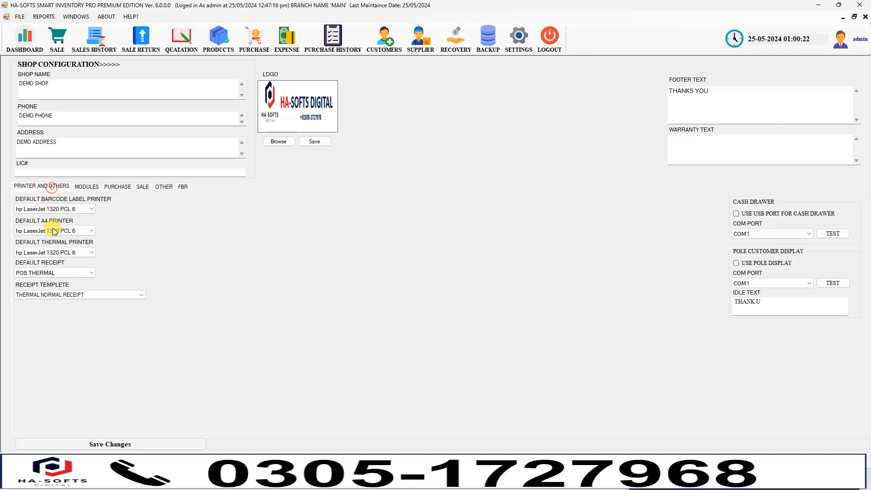
{"action": "left_click", "coordinate": [60, 274]}
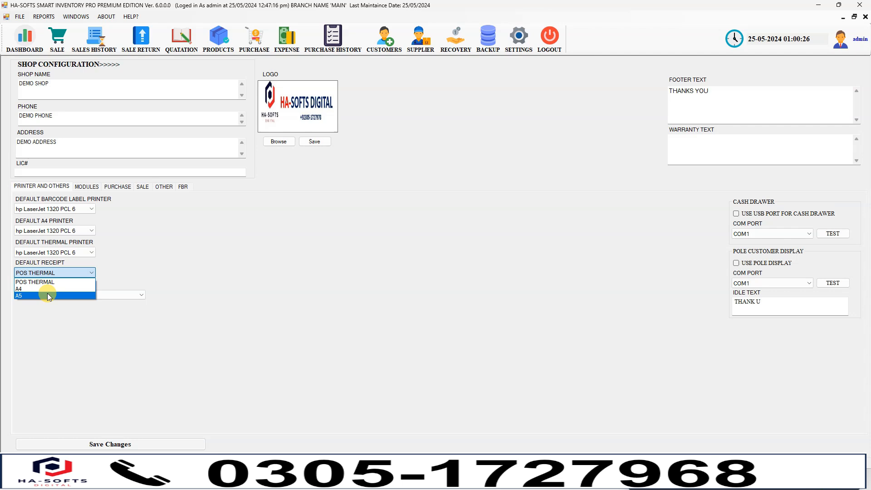
{"action": "left_click", "coordinate": [47, 289]}
{"action": "left_click", "coordinate": [76, 447]}
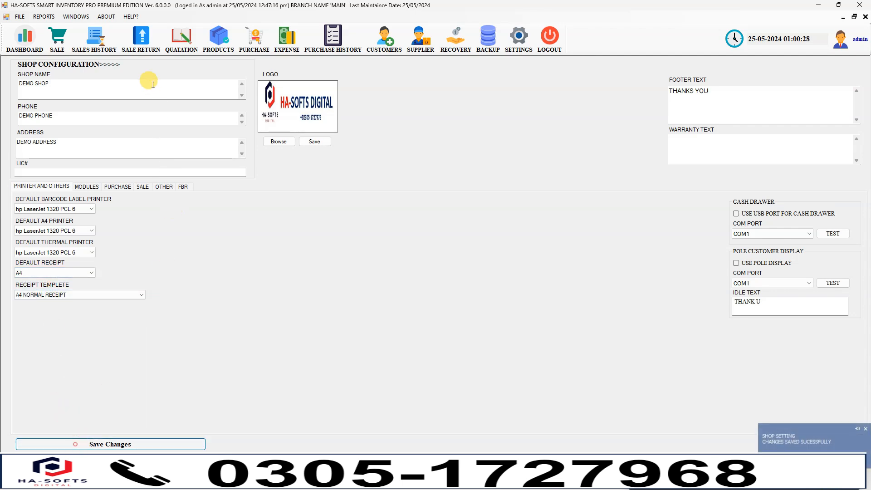
{"action": "left_click", "coordinate": [95, 36]}
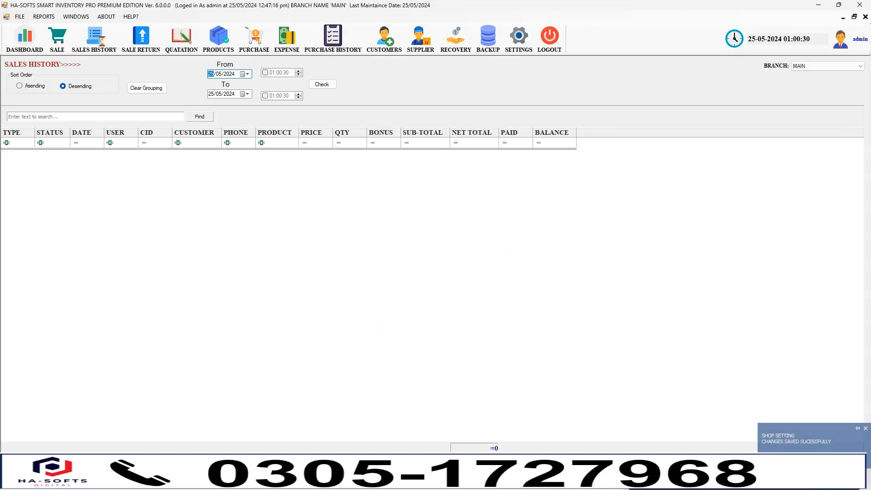
{"action": "left_click", "coordinate": [16, 17]}
{"action": "mouse_move", "coordinate": [41, 56]}
{"action": "left_click", "coordinate": [140, 81]}
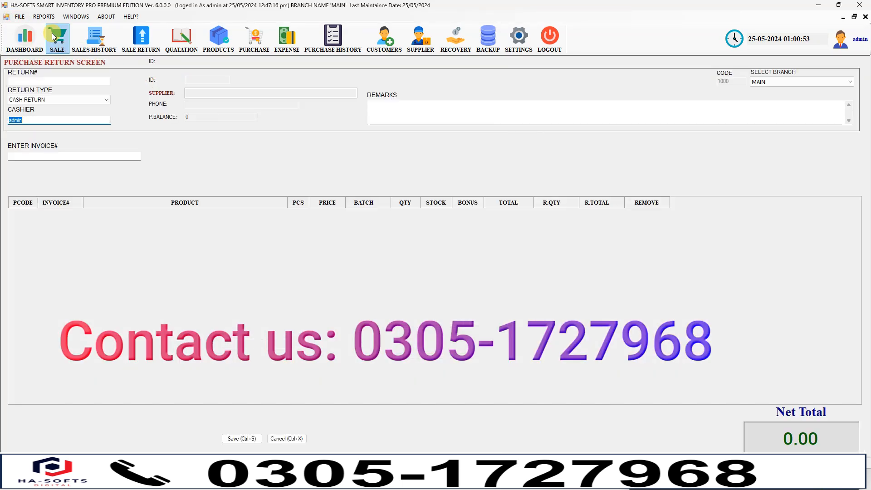
Step: List the order history for 25/05/2024 on the purchase order screen and open the saved manual order
{"action": "left_click", "coordinate": [20, 17]}
{"action": "mouse_move", "coordinate": [42, 57]}
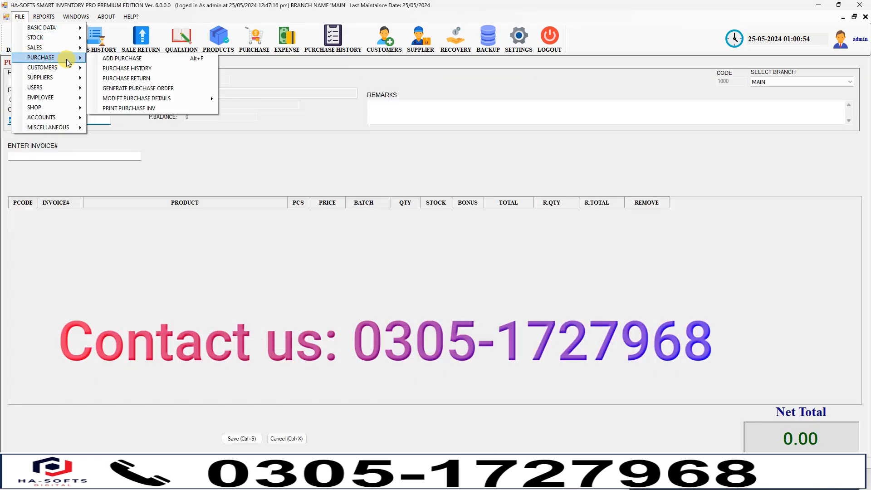
{"action": "left_click", "coordinate": [133, 88]}
{"action": "left_click", "coordinate": [52, 61]}
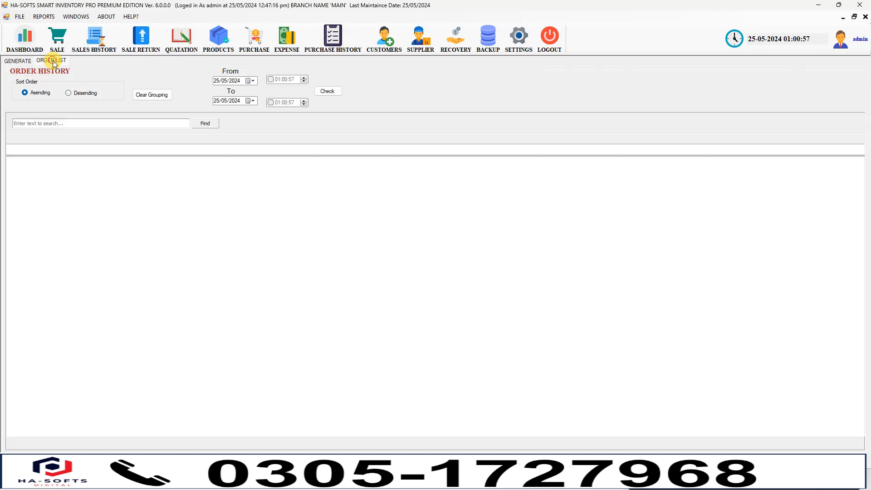
{"action": "left_click", "coordinate": [327, 92]}
{"action": "left_click", "coordinate": [158, 184]}
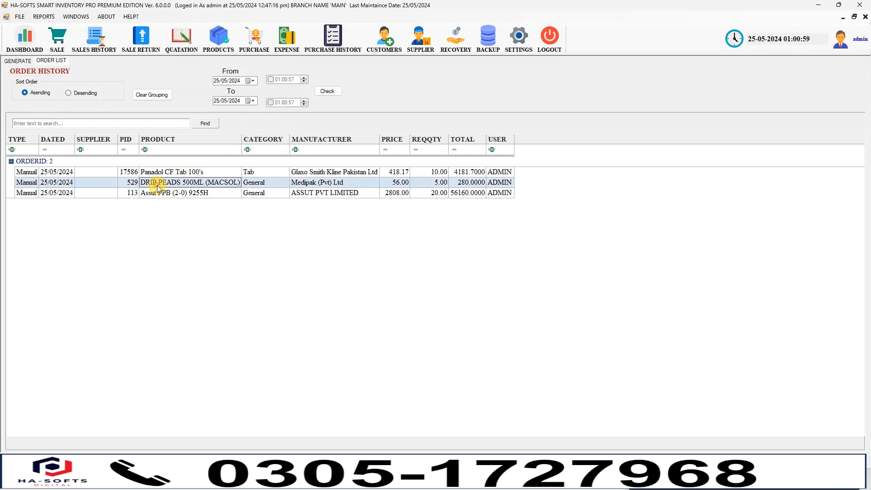
{"action": "double_click", "coordinate": [157, 187]}
Step: Preview the reopened order's A4 purchase order slip at 150% and review its items, quantities and manufacturers
{"action": "left_click", "coordinate": [205, 432]}
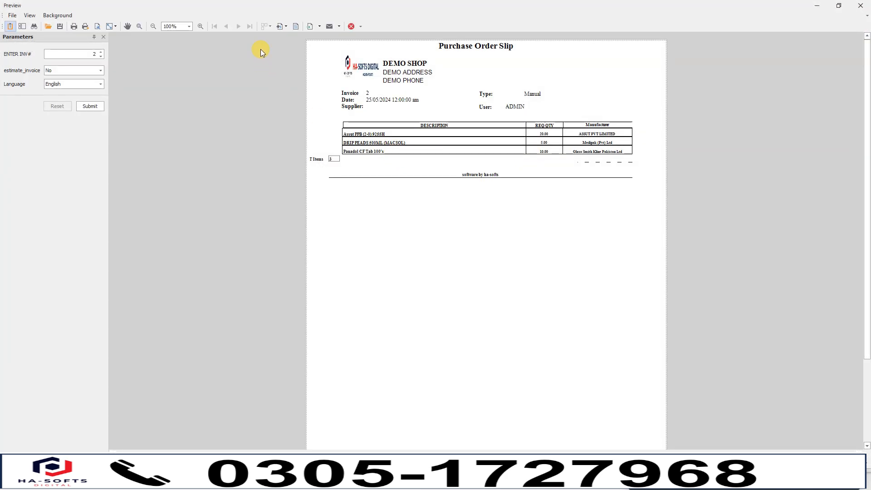
{"action": "left_click", "coordinate": [189, 26]}
{"action": "left_click", "coordinate": [172, 51]}
{"action": "scroll", "coordinate": [589, 182], "scroll_direction": "up", "scroll_amount": 3}
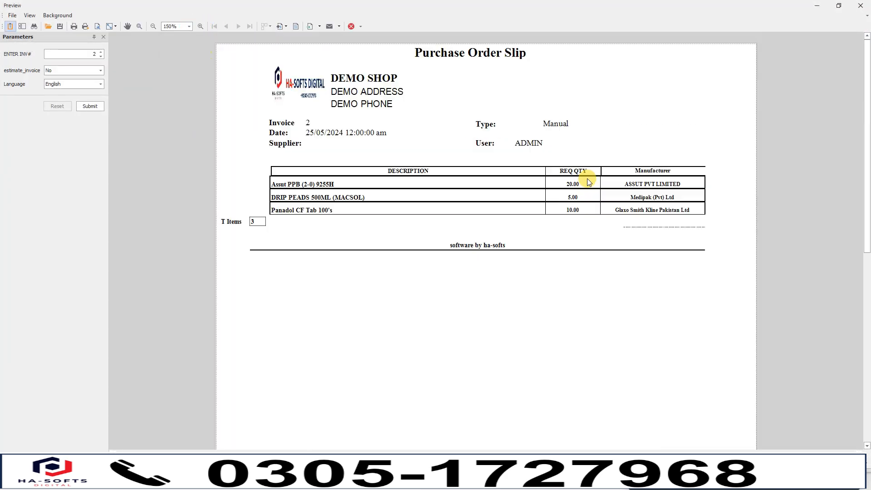
{"action": "left_click_drag", "start_coordinate": [362, 175], "coordinate": [421, 219]}
{"action": "left_click", "coordinate": [611, 271]}
{"action": "left_click", "coordinate": [863, 4]}
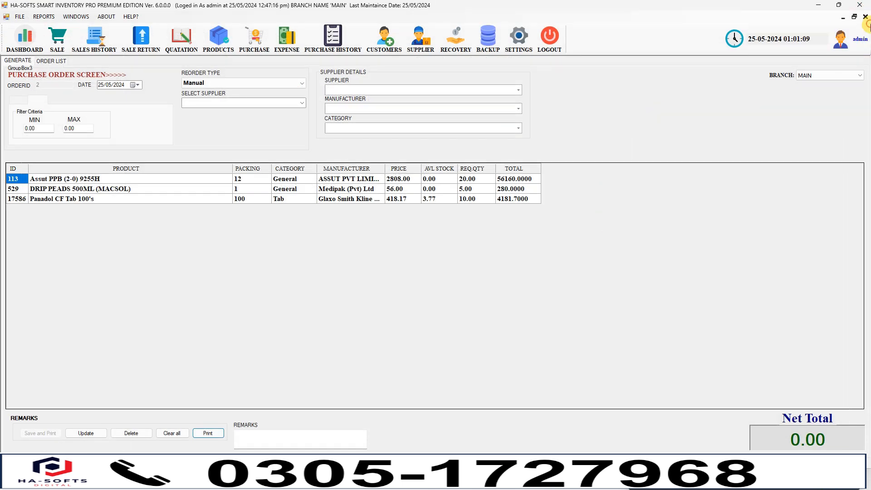
Step: Close the purchase order and remaining open screens to return to the dashboard
{"action": "left_click", "coordinate": [865, 17]}
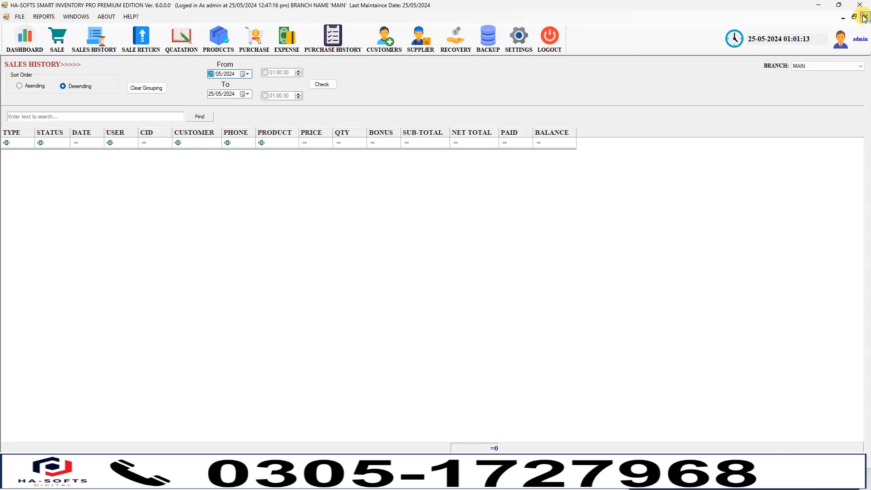
{"action": "left_click", "coordinate": [865, 17]}
{"action": "left_click", "coordinate": [4, 45]}
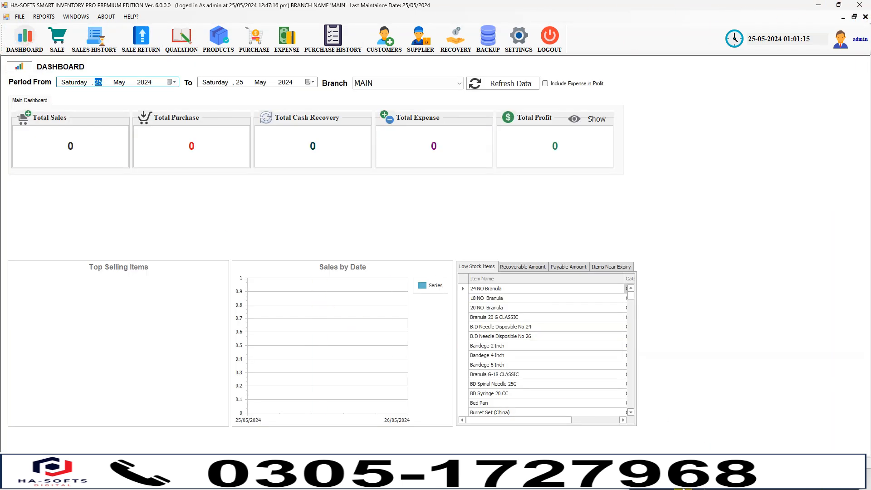